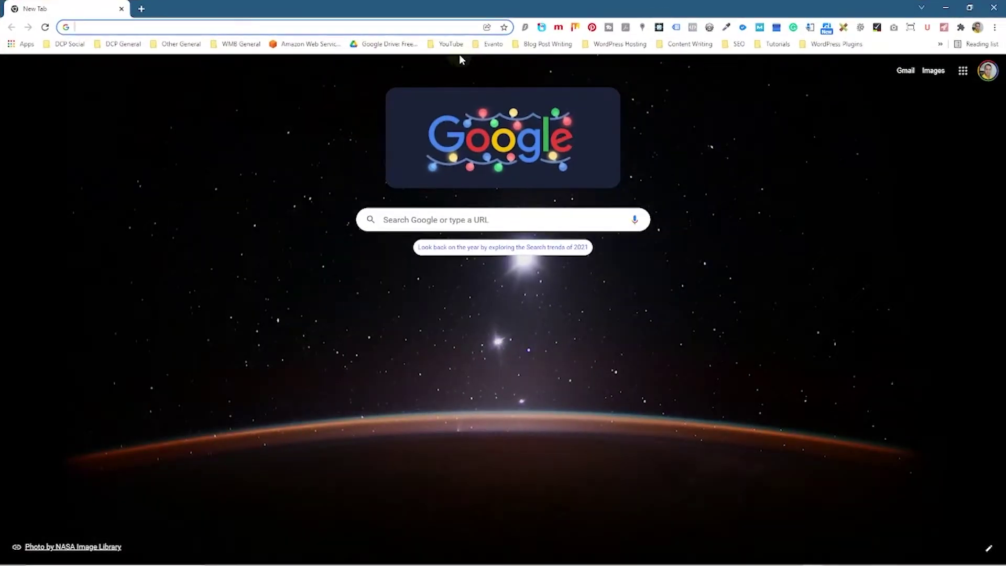
# Step: Open a new Chrome tab on the Google search page, ready for a web address
pyautogui.click(414, 31)
# Step: Load the nutti/Screencast-Keys GitHub repository and go to its Release Page
pyautogui.write('github.com/nutti/Screencast-Keys')
pyautogui.press('Return')
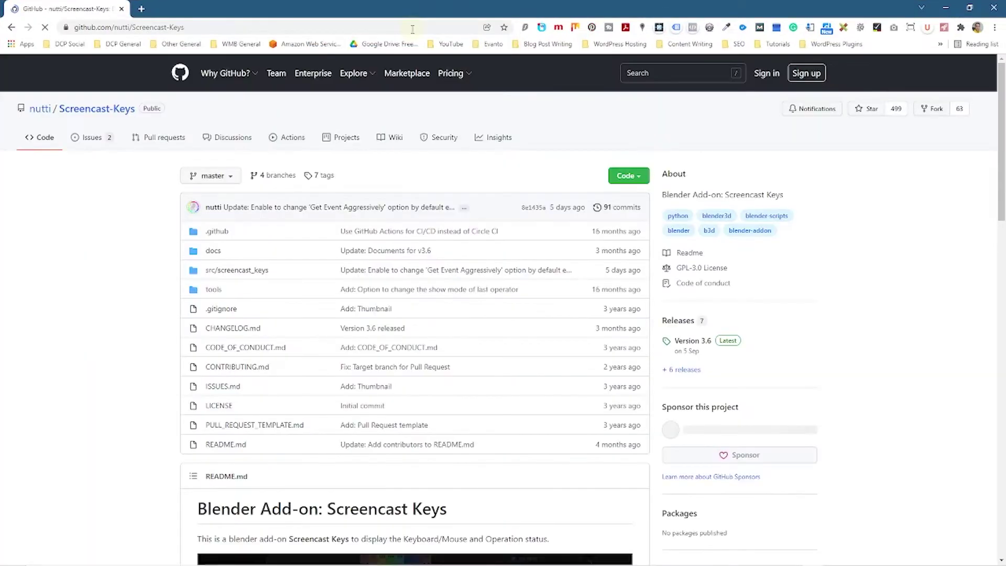
pyautogui.scroll(-8, 412, 259)
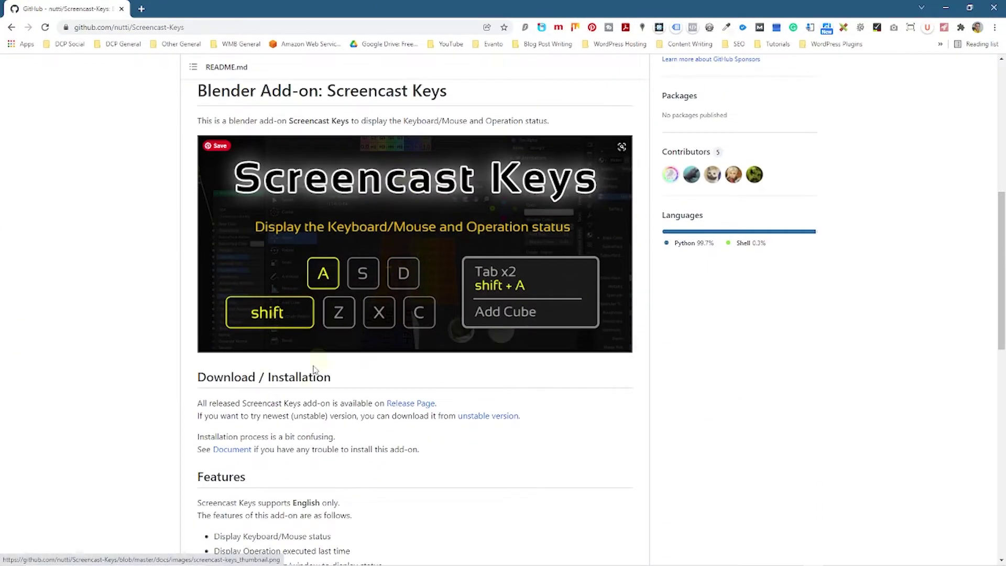
pyautogui.moveTo(207, 405); pyautogui.dragTo(326, 404)
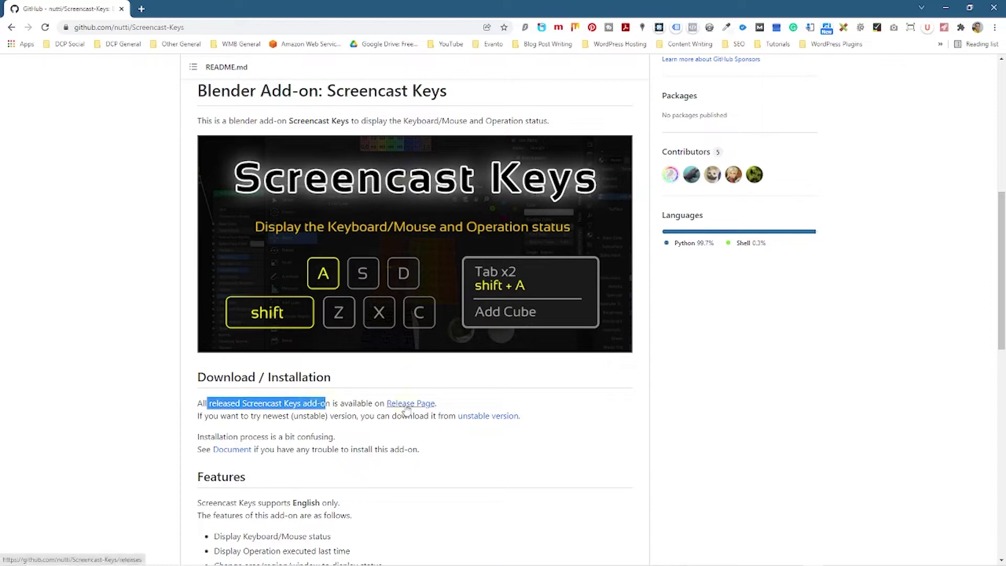
pyautogui.click(403, 404)
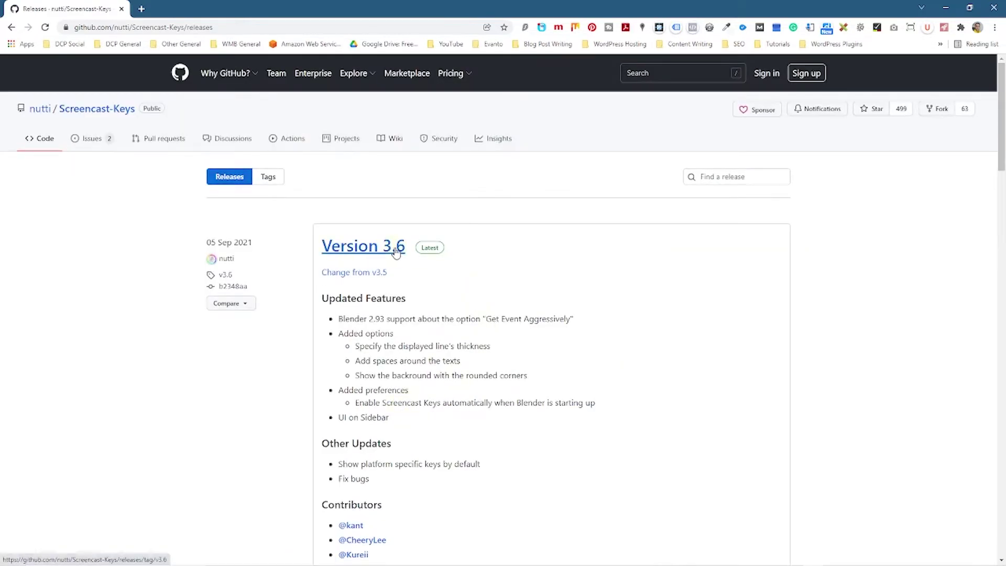
# Step: Download the Version 3.6 screencast_keys.zip asset from the releases page
pyautogui.moveTo(344, 313); pyautogui.dragTo(483, 318)
pyautogui.click(269, 280)
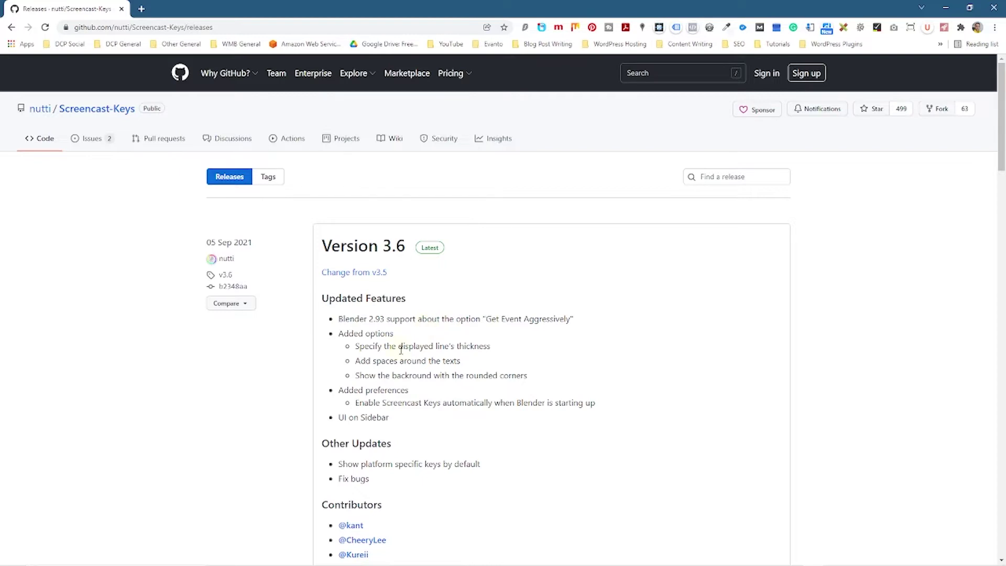
pyautogui.scroll(-6, 400, 349)
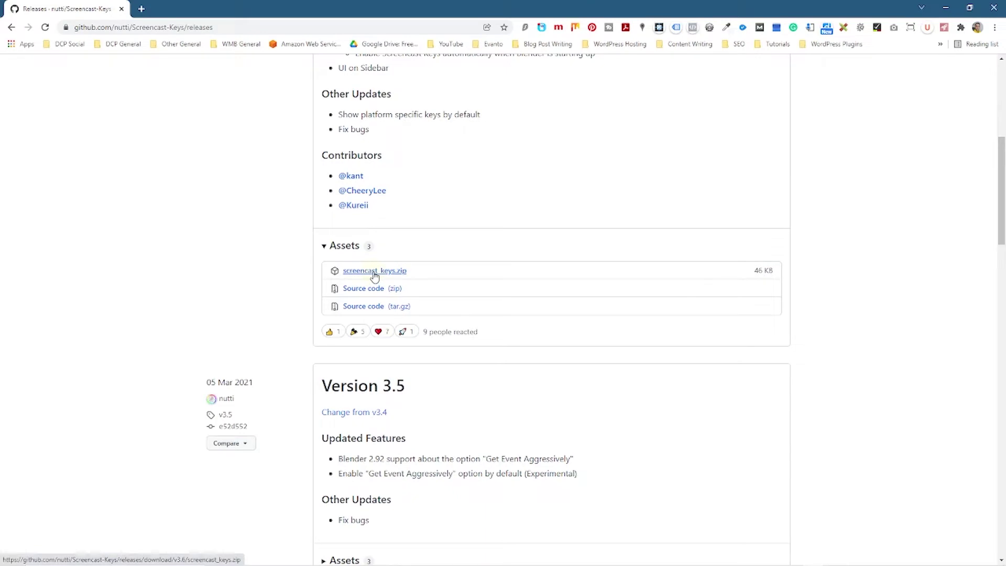
pyautogui.click(374, 274)
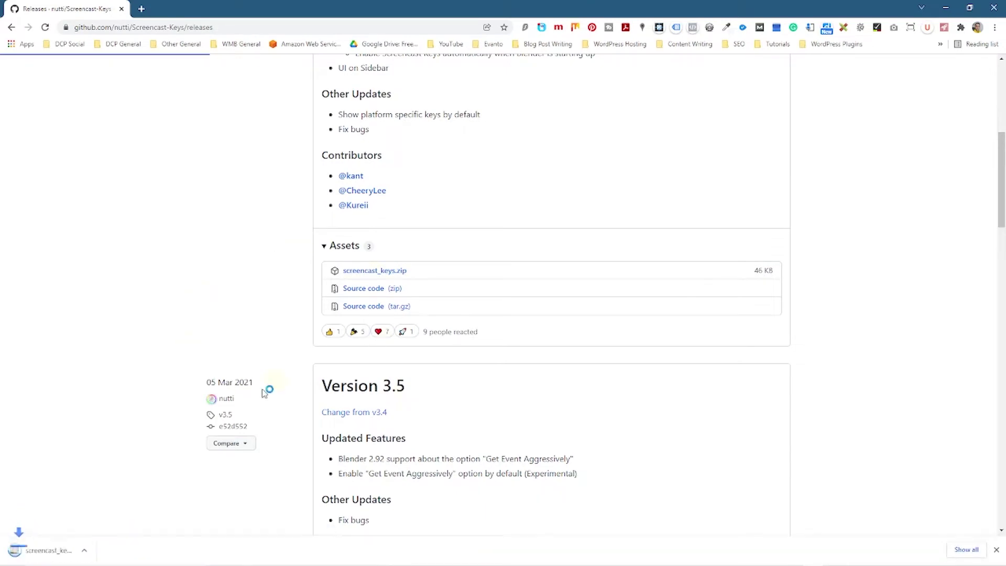
# Step: Move the downloaded screencast_keys (1).zip into the 'How to set up particle collisions in Blender 3' folder
pyautogui.doubleClick(411, 7)
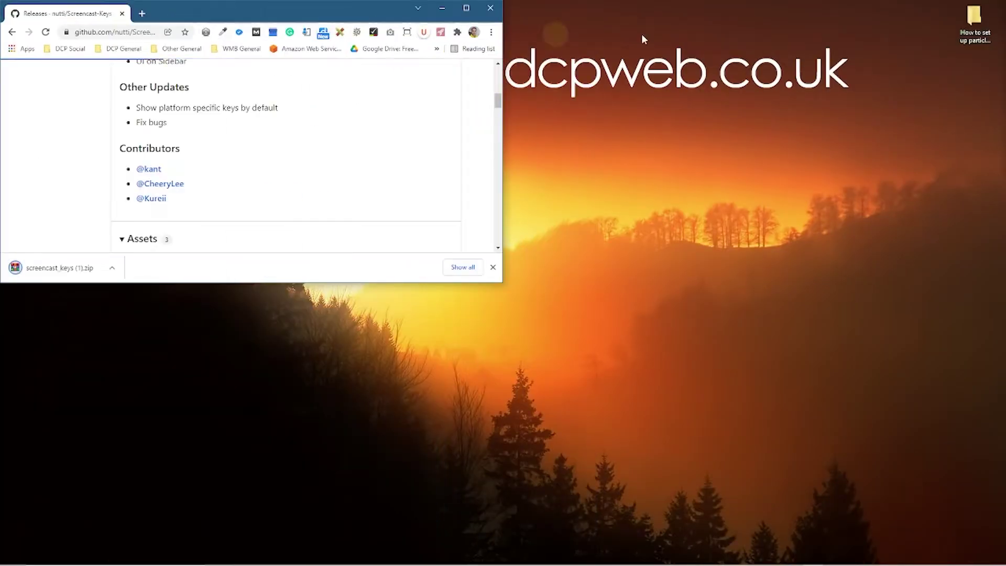
pyautogui.click(987, 35)
pyautogui.doubleClick(987, 35)
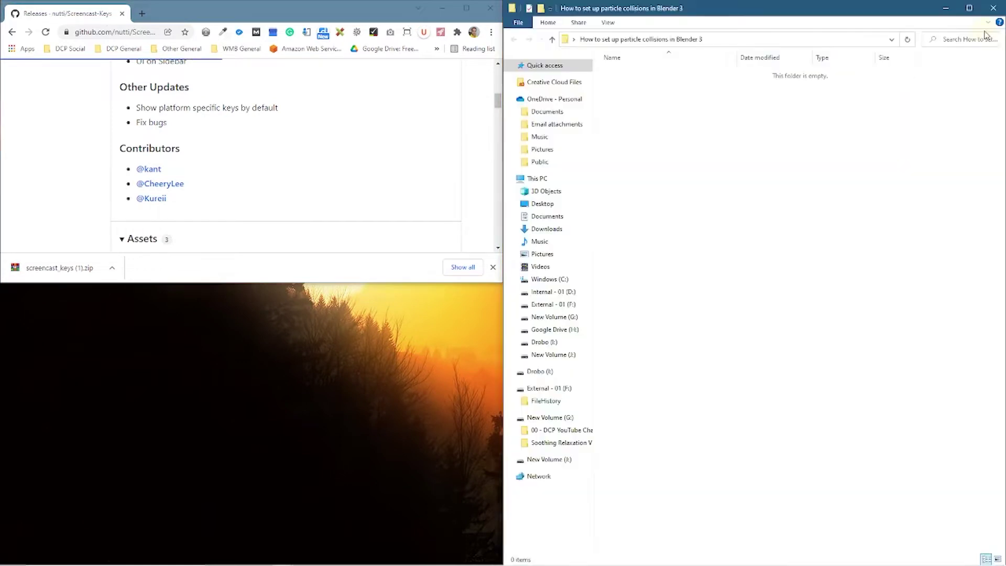
pyautogui.moveTo(59, 268); pyautogui.dragTo(655, 125)
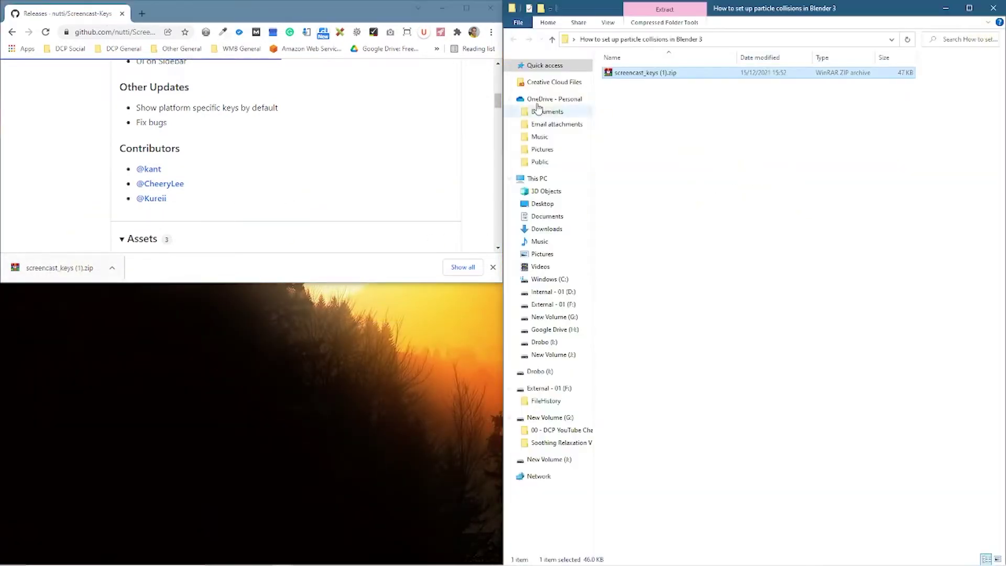
# Step: Collapse the OneDrive, This PC, F: and G: branches in Explorer and close Chrome
pyautogui.click(509, 98)
pyautogui.click(509, 115)
pyautogui.click(509, 148)
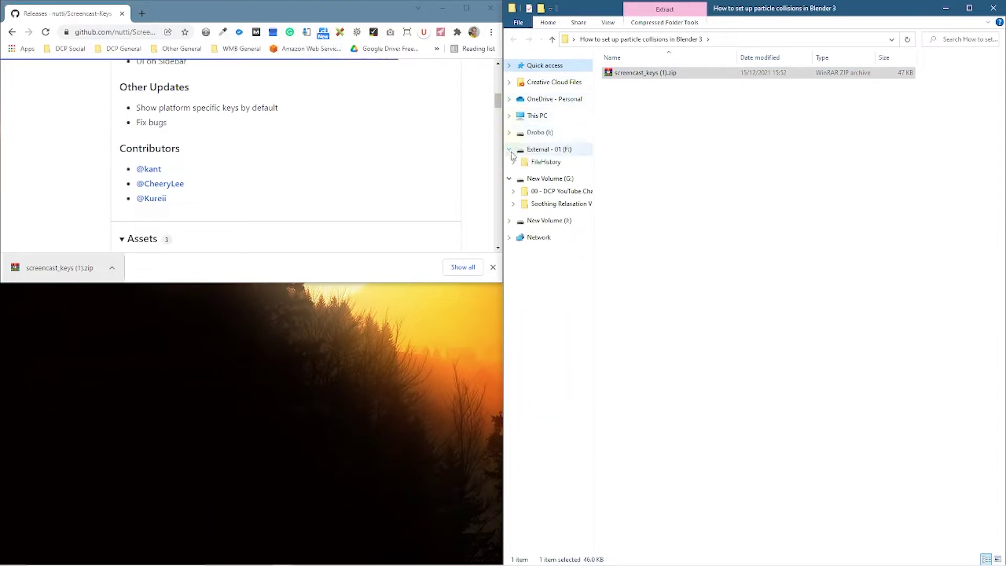
pyautogui.click(509, 166)
pyautogui.click(396, 182)
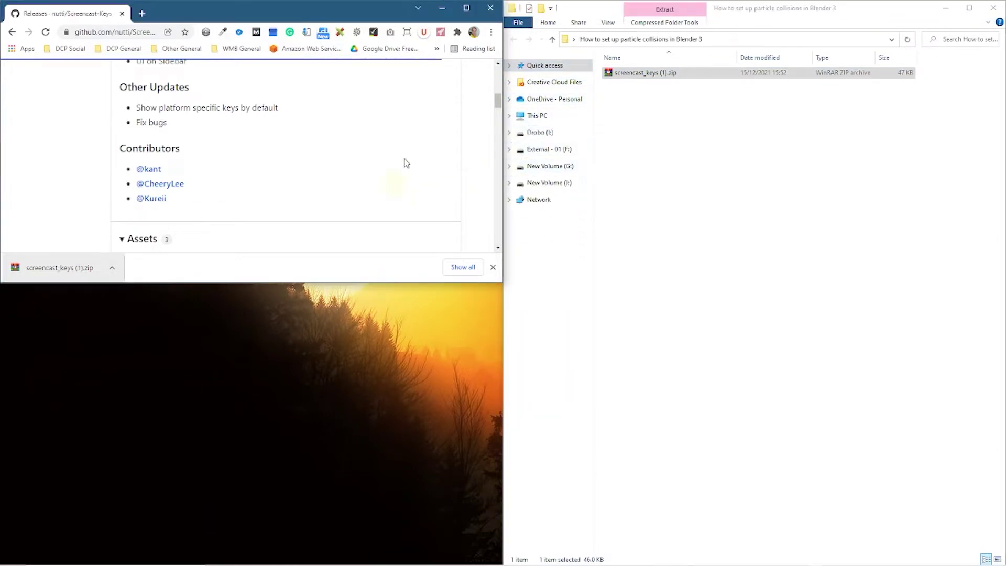
pyautogui.click(491, 8)
pyautogui.press('super')
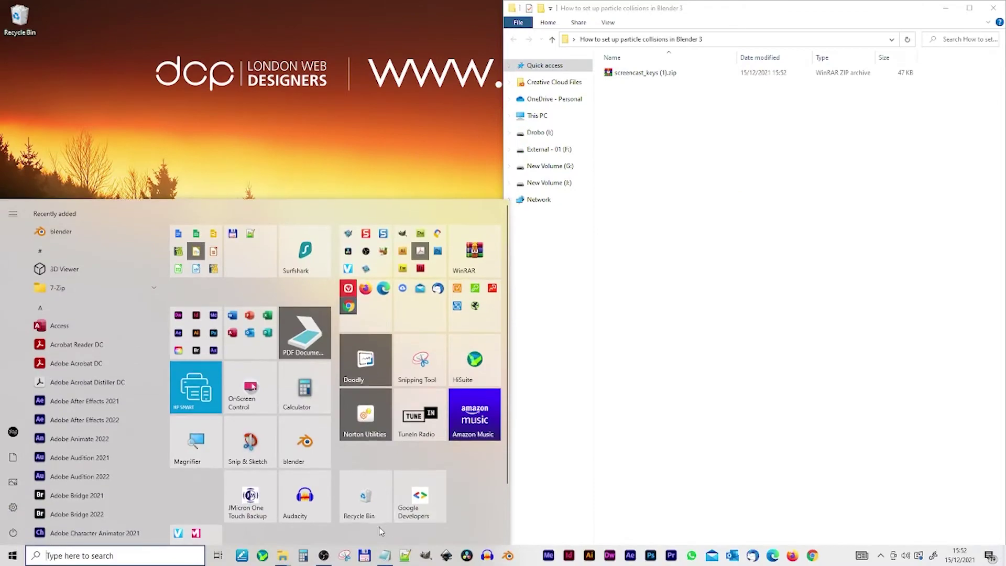
# Step: Launch Blender 3.0 with a General scene and open Edit > Preferences at Add-ons
pyautogui.click(304, 442)
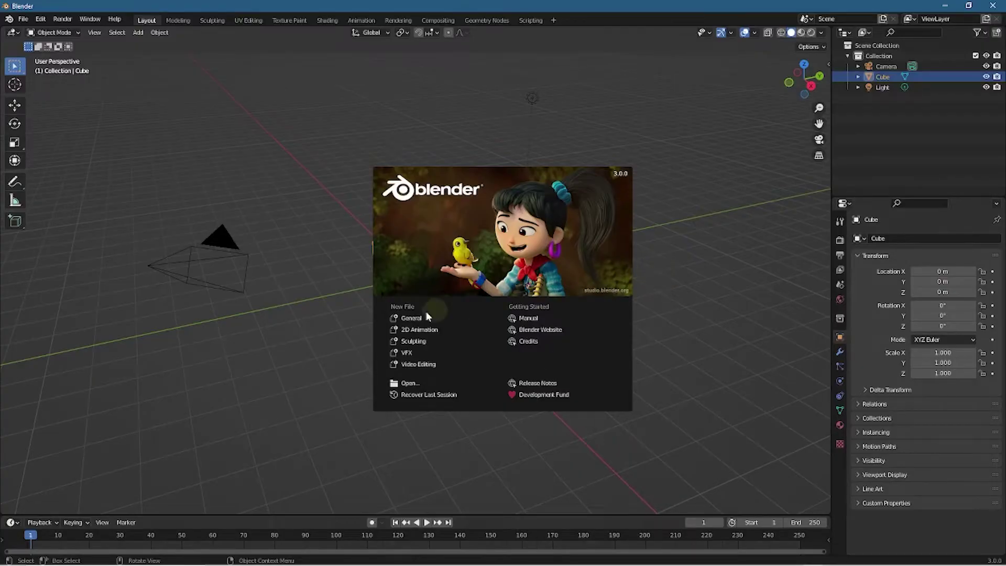
pyautogui.click(403, 321)
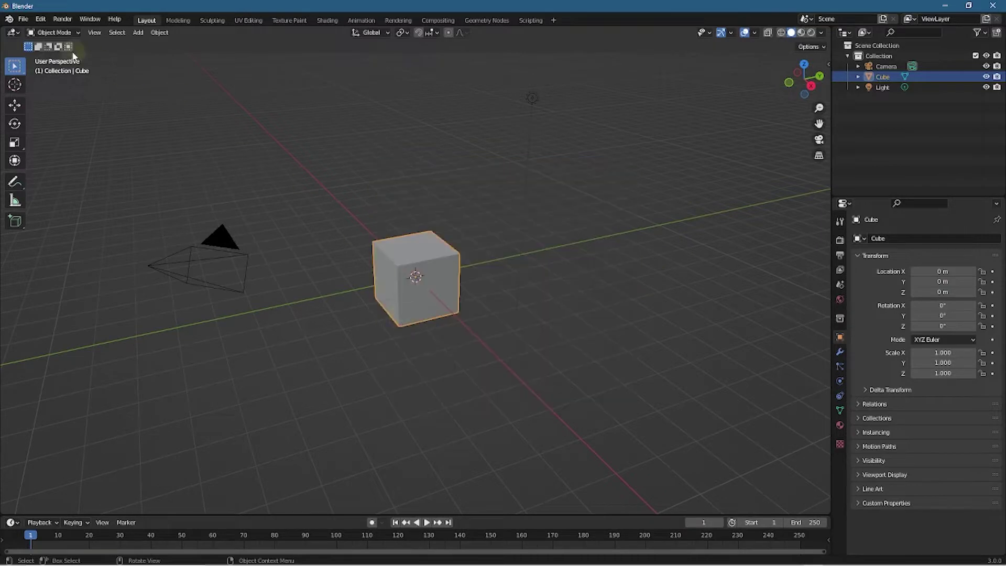
pyautogui.click(41, 21)
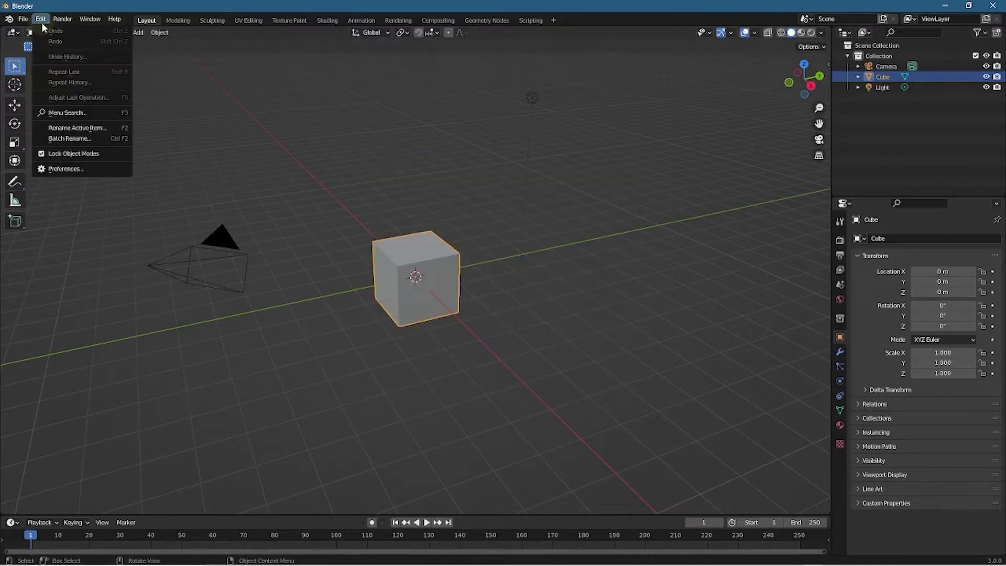
pyautogui.click(52, 168)
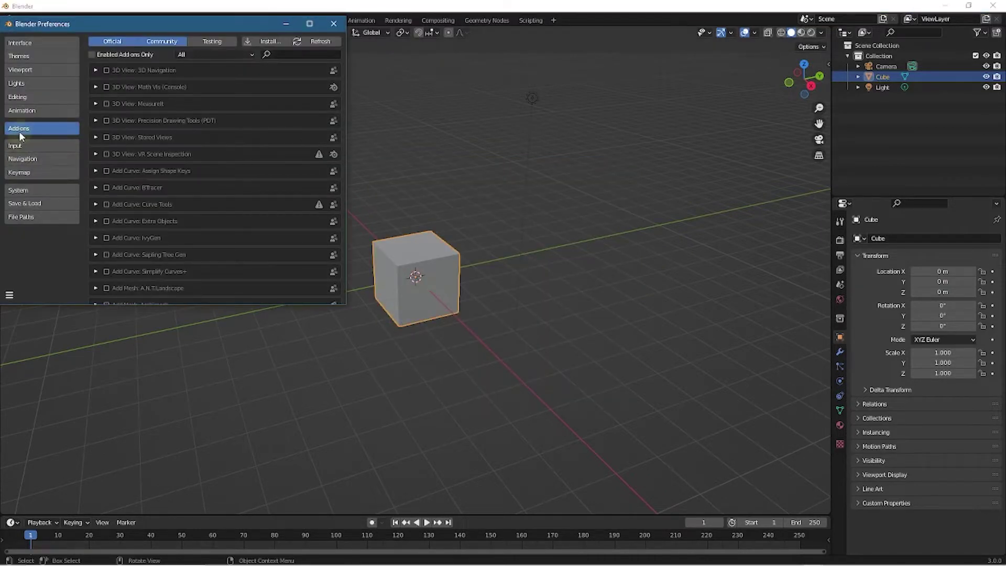
# Step: Install and enable Screencast Keys 3.6.0 from screencast_keys (1).zip, then close Preferences
pyautogui.click(271, 42)
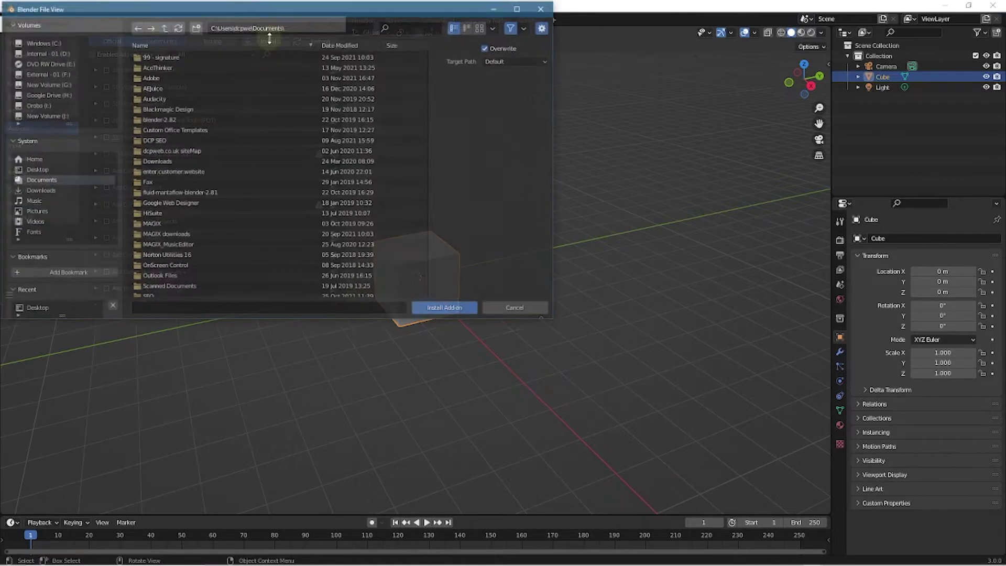
pyautogui.click(32, 170)
pyautogui.doubleClick(173, 98)
pyautogui.click(165, 56)
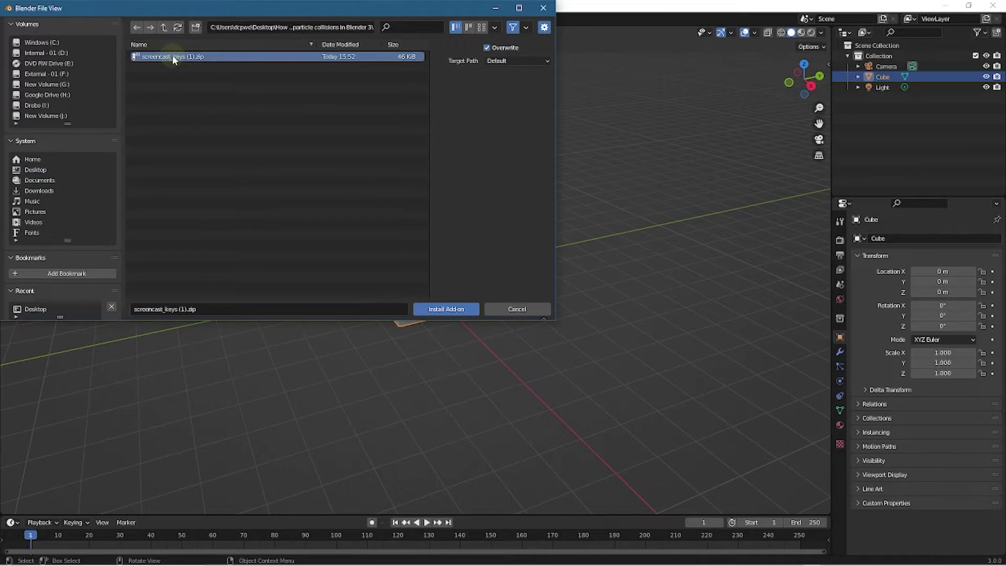
pyautogui.click(444, 309)
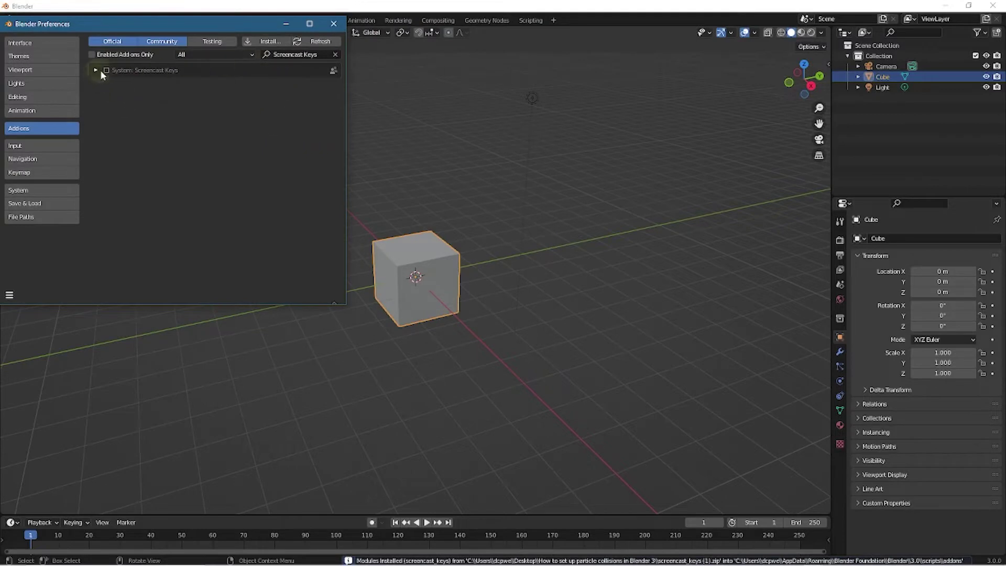
pyautogui.click(106, 70)
pyautogui.click(96, 70)
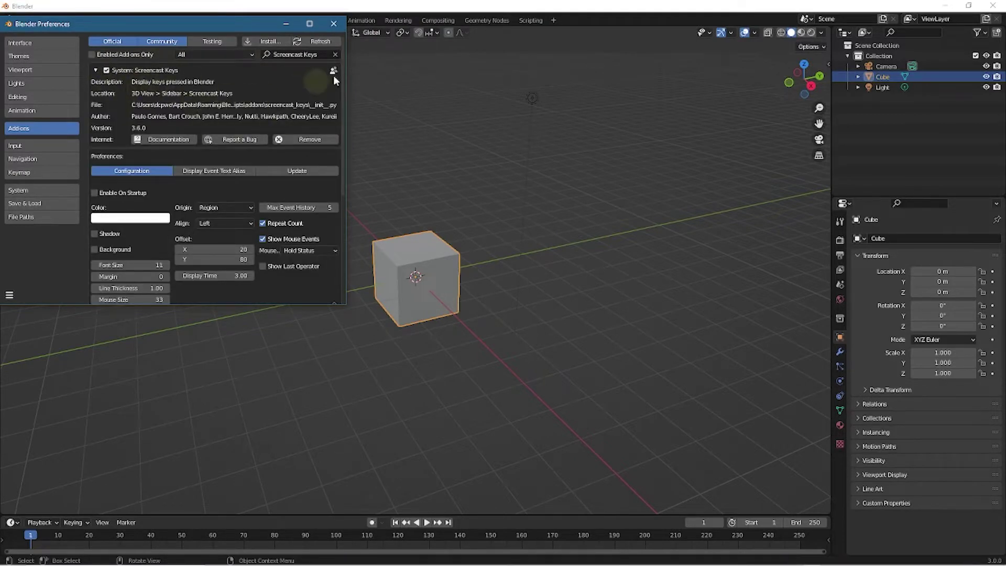
pyautogui.click(333, 24)
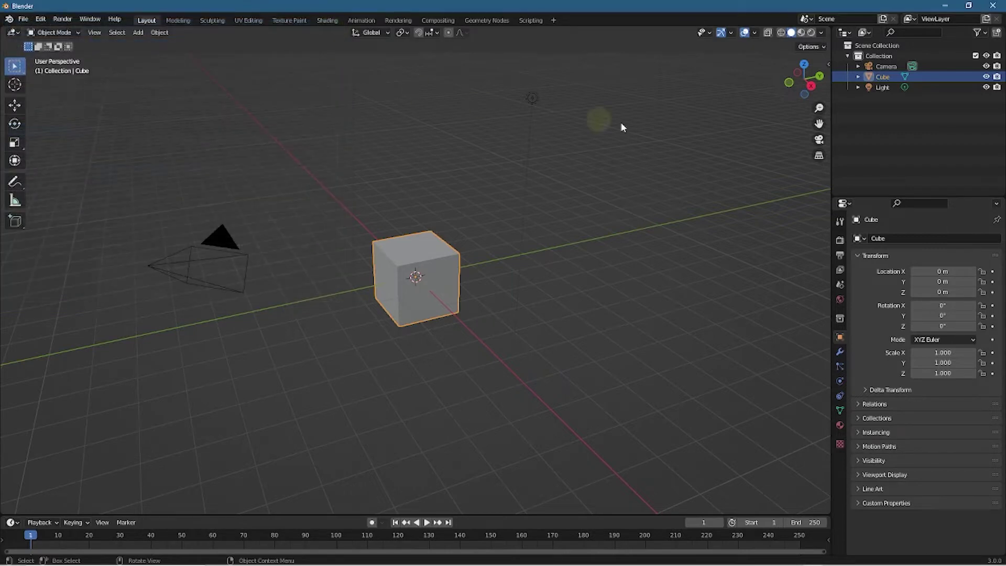
# Step: Restart Blender and dismiss the splash screen to get the default cube scene
pyautogui.click(1003, 7)
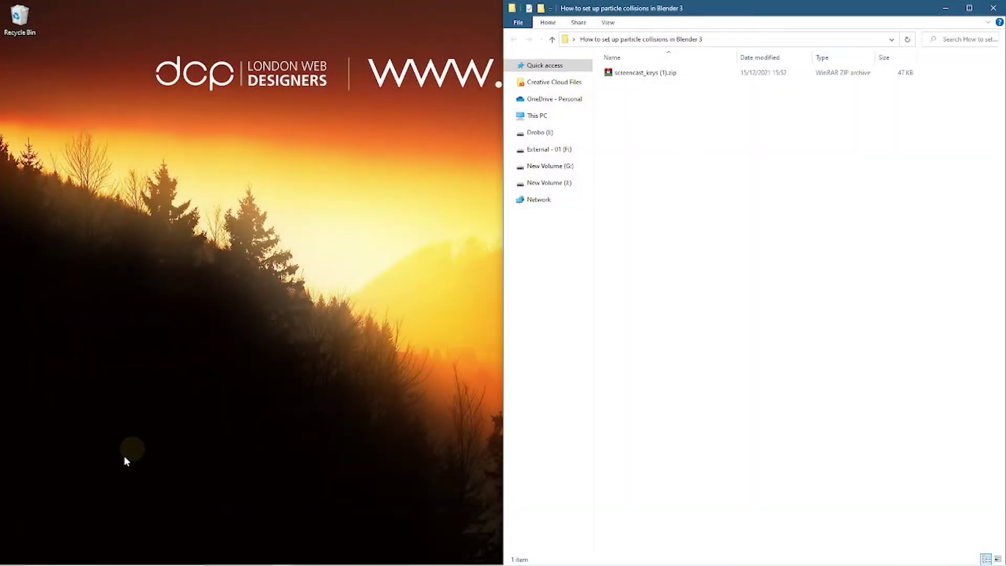
pyautogui.press('super')
pyautogui.click(305, 442)
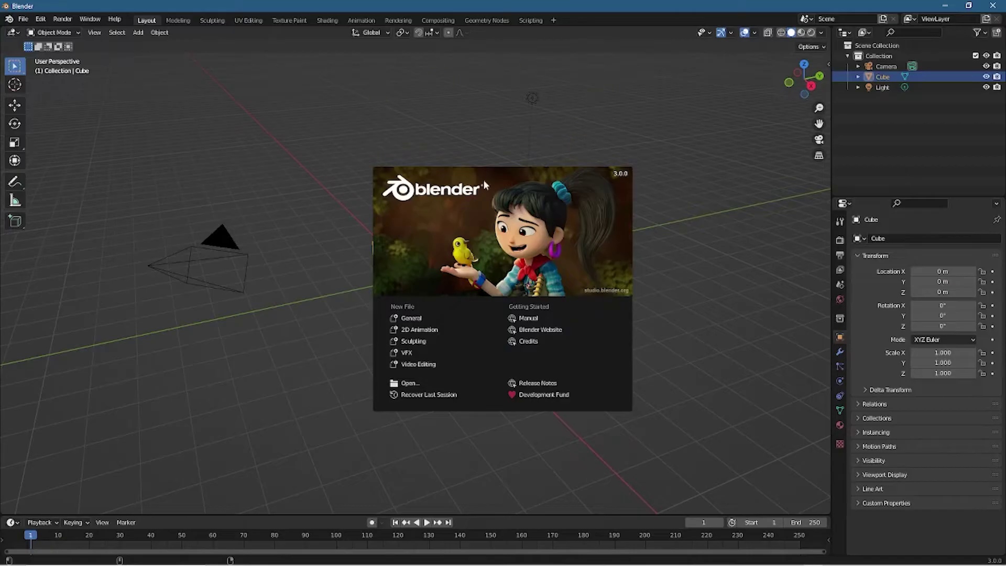
pyautogui.click(233, 104)
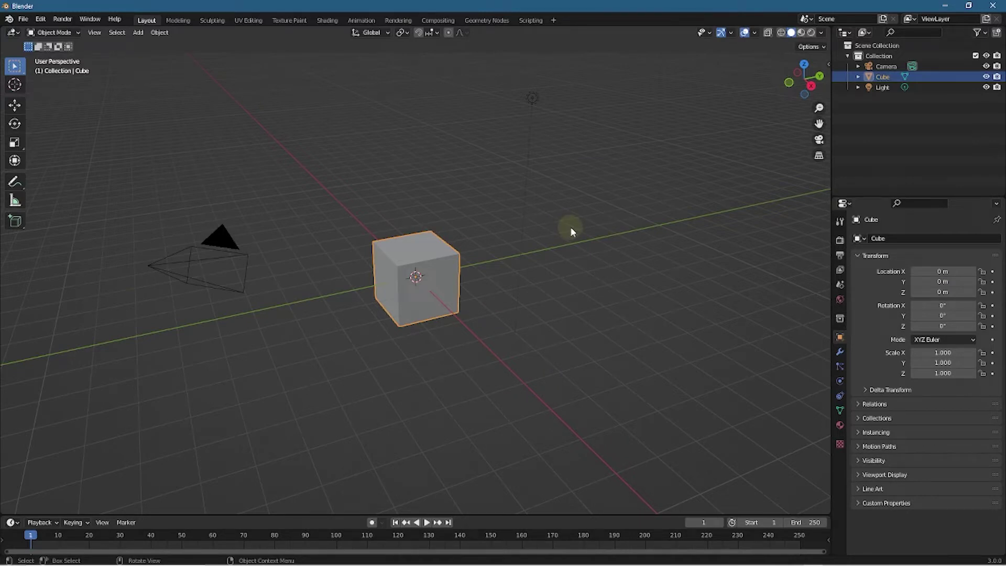
# Step: Turn on the Screencast Keys overlay from the N sidebar's Screencast Keys tab
pyautogui.press('n')
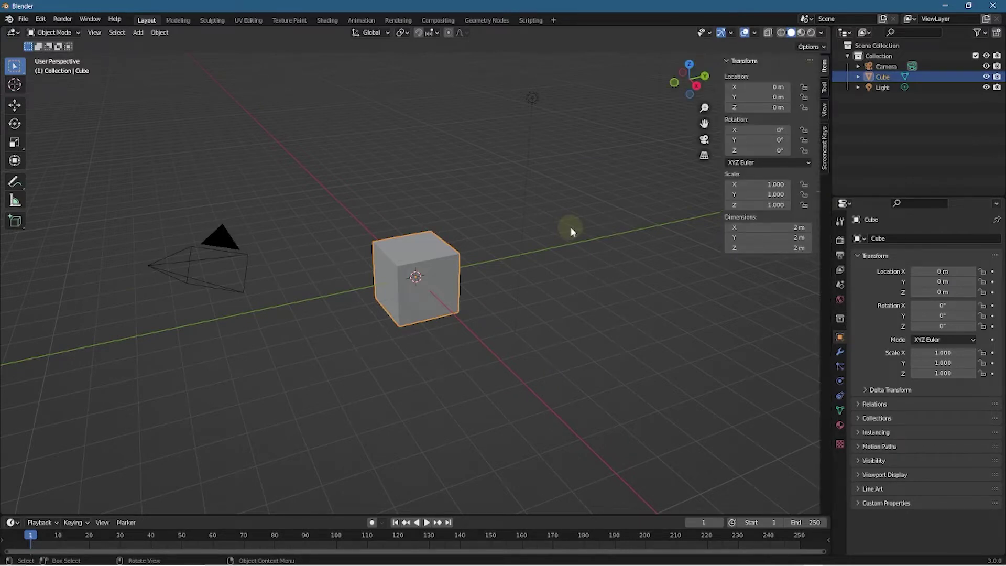
pyautogui.click(821, 152)
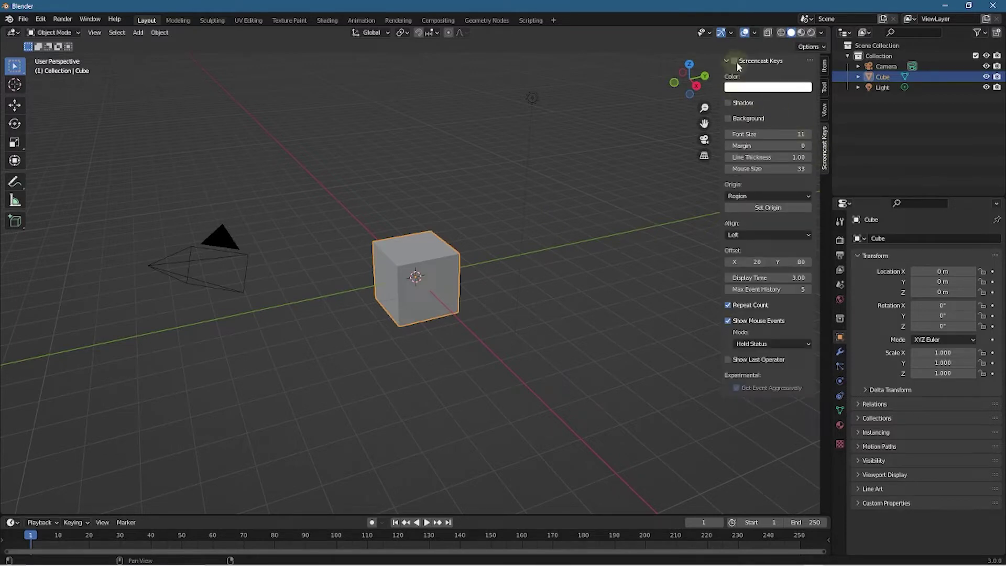
pyautogui.click(734, 60)
pyautogui.moveTo(489, 403); pyautogui.dragTo(477, 355, button='middle')
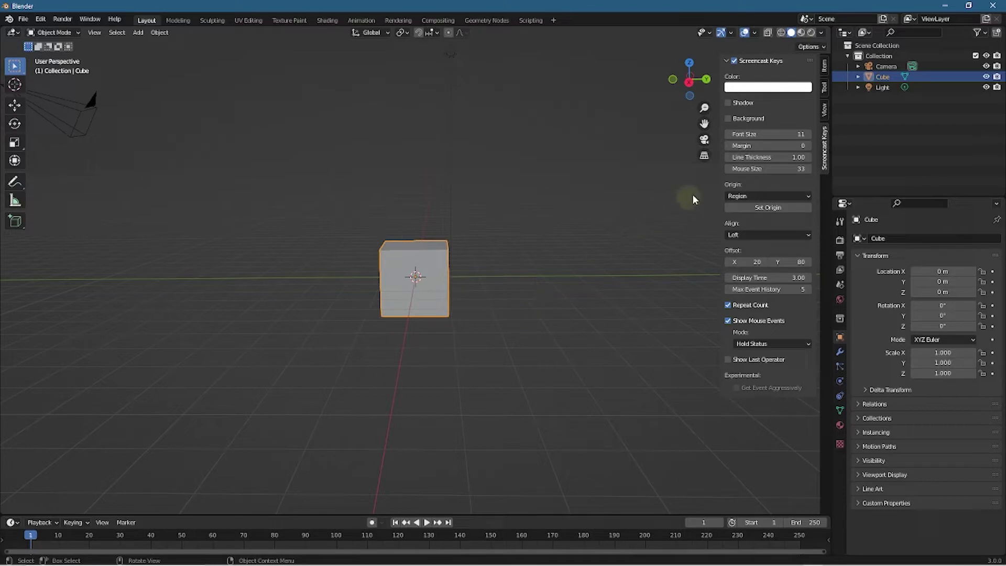
pyautogui.click(824, 110)
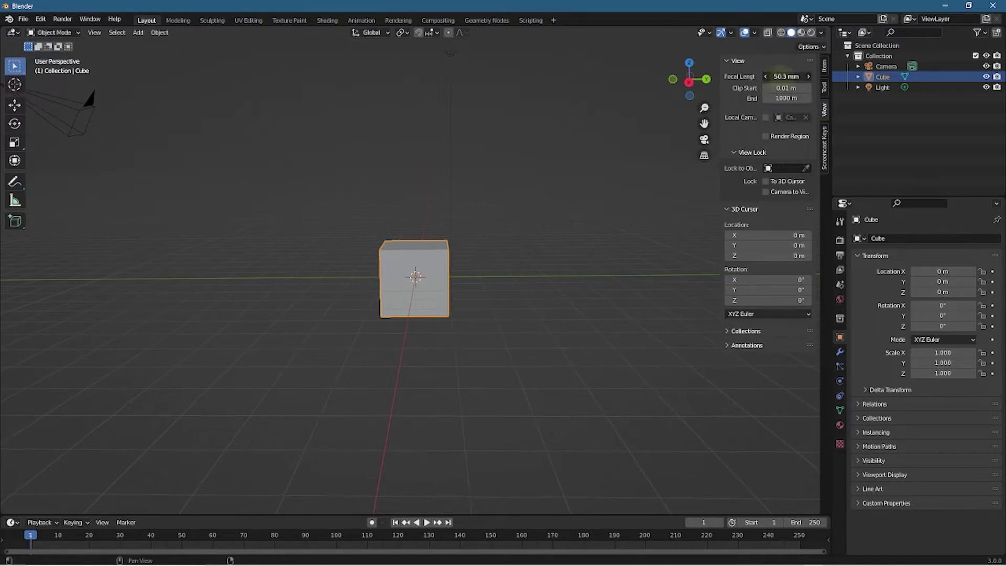
# Step: Reset the viewport Focal Length to 50 mm in the sidebar's View settings
pyautogui.moveTo(532, 250); pyautogui.dragTo(196, 392, button='middle')
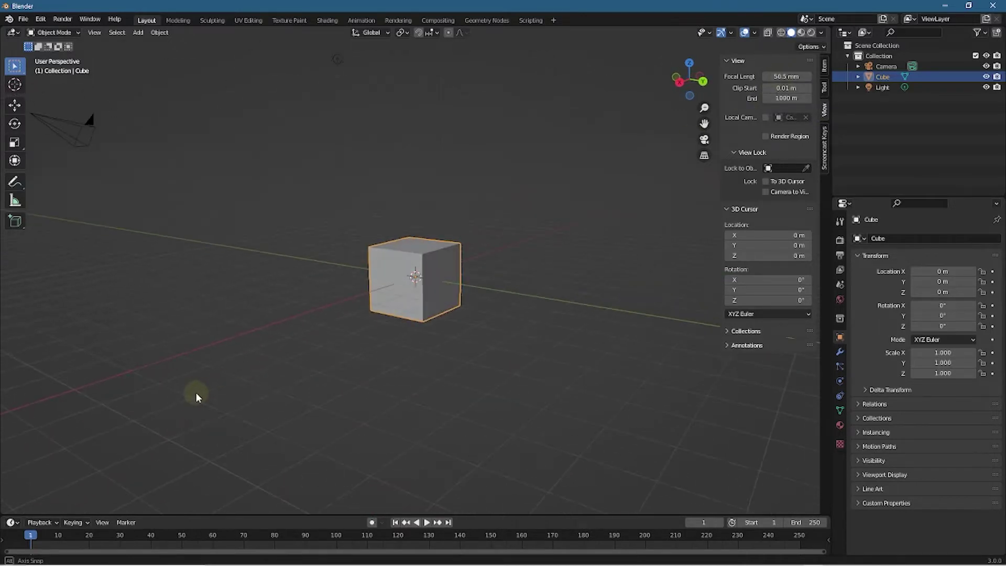
pyautogui.moveTo(786, 77); pyautogui.dragTo(795, 74)
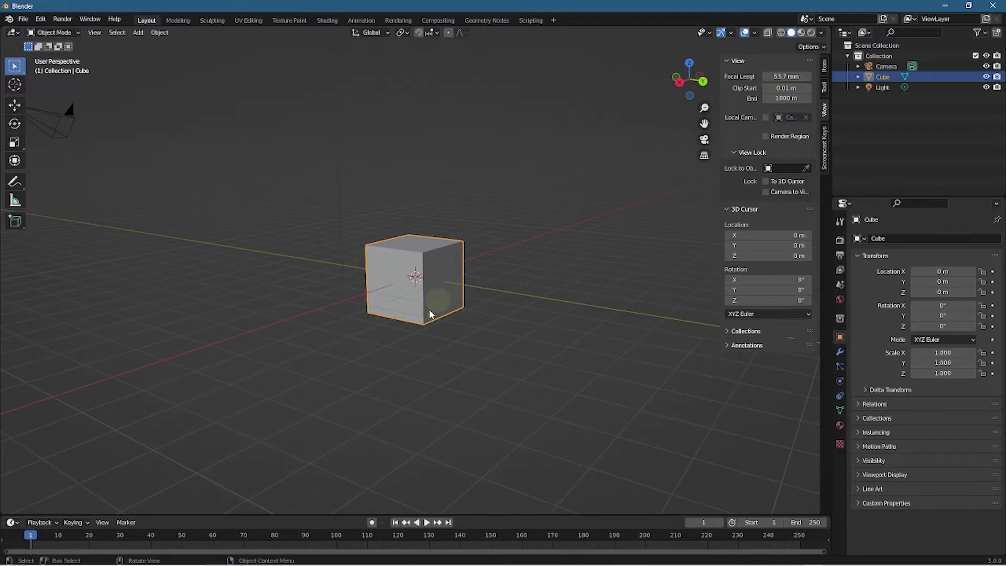
pyautogui.moveTo(429, 309); pyautogui.dragTo(369, 377, button='middle')
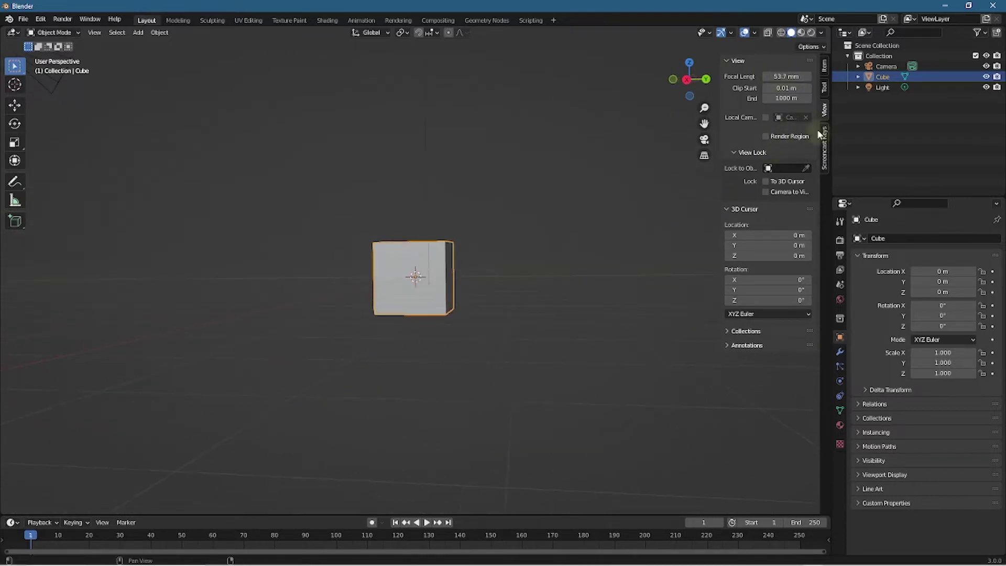
pyautogui.click(786, 76)
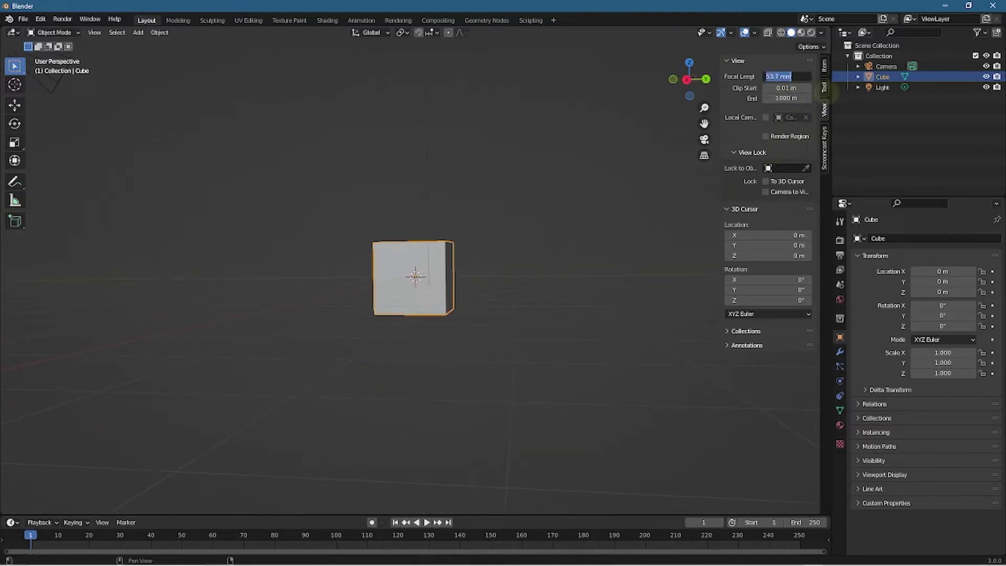
pyautogui.write('50')
pyautogui.press('Return')
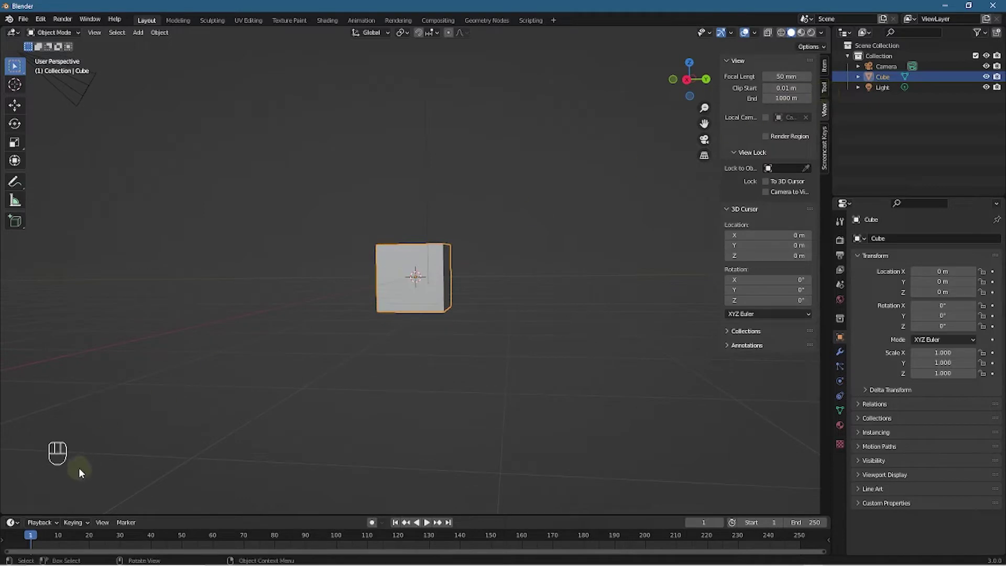
# Step: Raise Screencast Keys Mouse Size from 33 to 70, keeping the overlay origin at Region
pyautogui.moveTo(282, 438); pyautogui.dragTo(314, 440, button='middle')
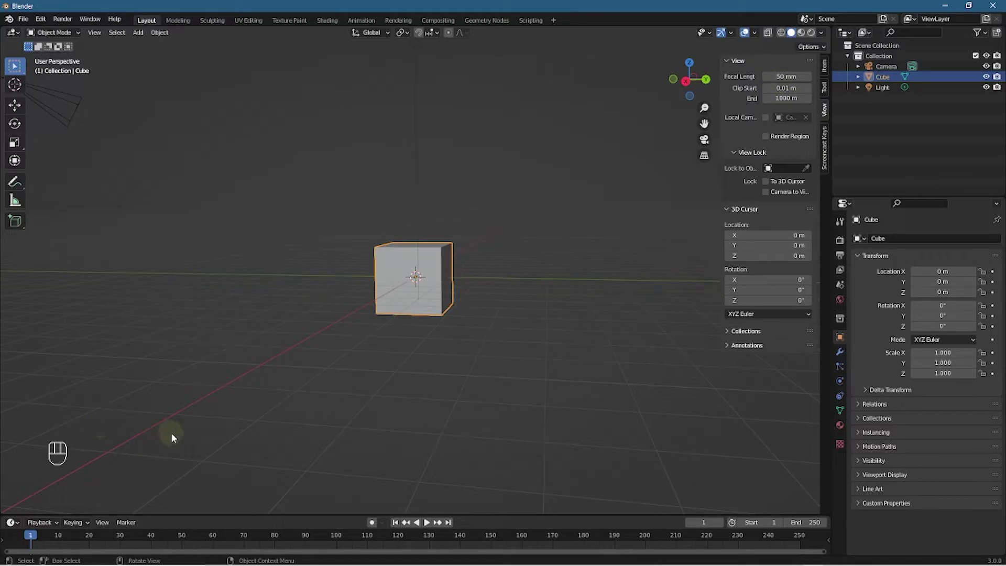
pyautogui.click(825, 148)
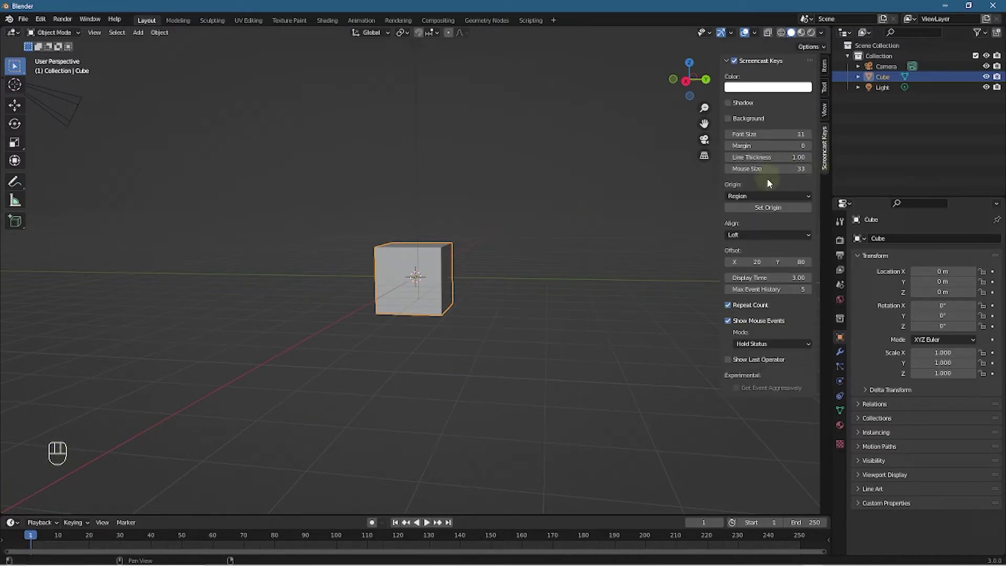
pyautogui.moveTo(768, 169)
pyautogui.mouseDown()
pyautogui.moveTo(782, 177)
pyautogui.moveTo(758, 173)
pyautogui.mouseUp()
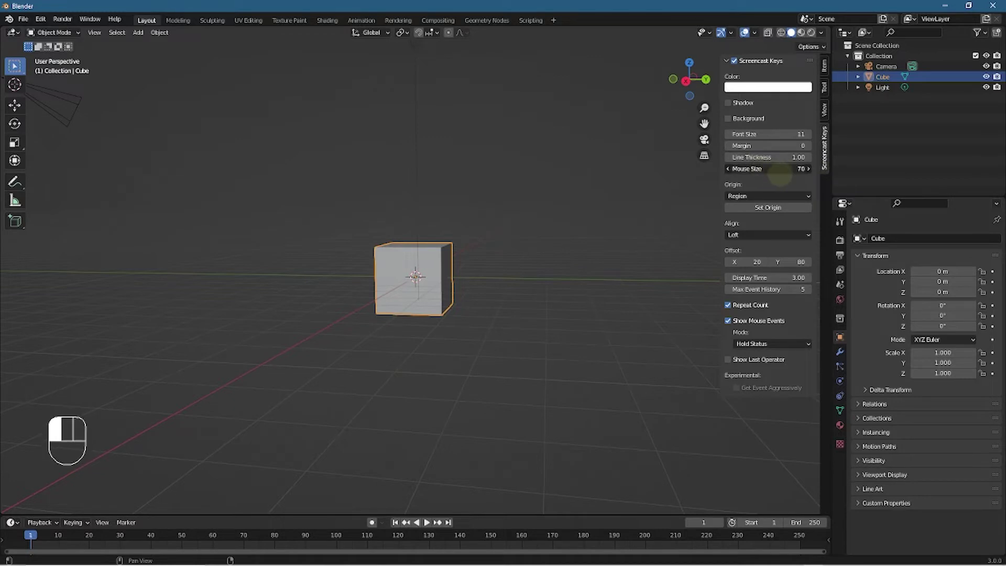
pyautogui.moveTo(314, 398); pyautogui.dragTo(283, 398, button='middle')
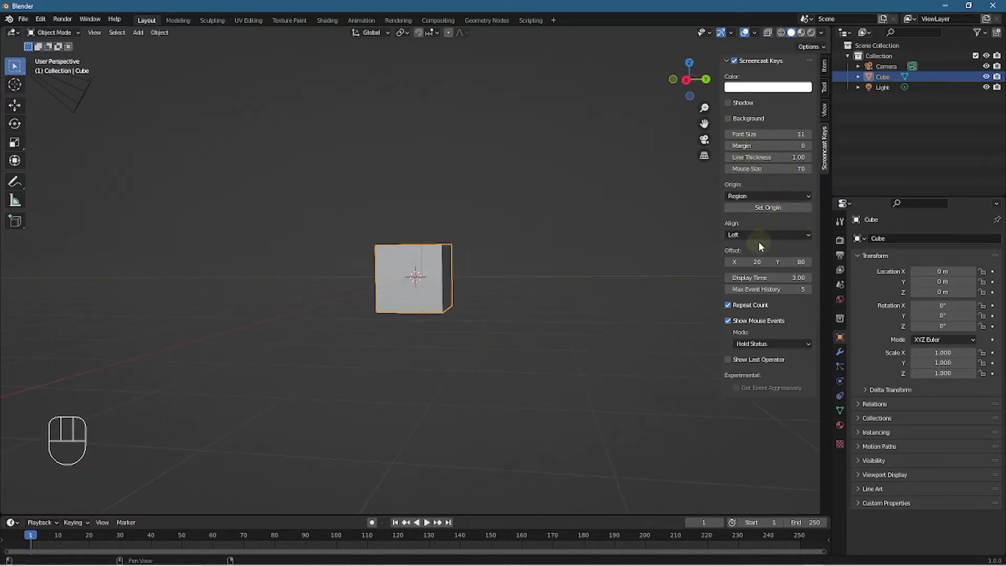
pyautogui.click(772, 196)
pyautogui.click(771, 196)
# Step: Set Mode to Event History + Hold Status, Font Size 33 and Margin 2, then test-click the viewport
pyautogui.click(755, 344)
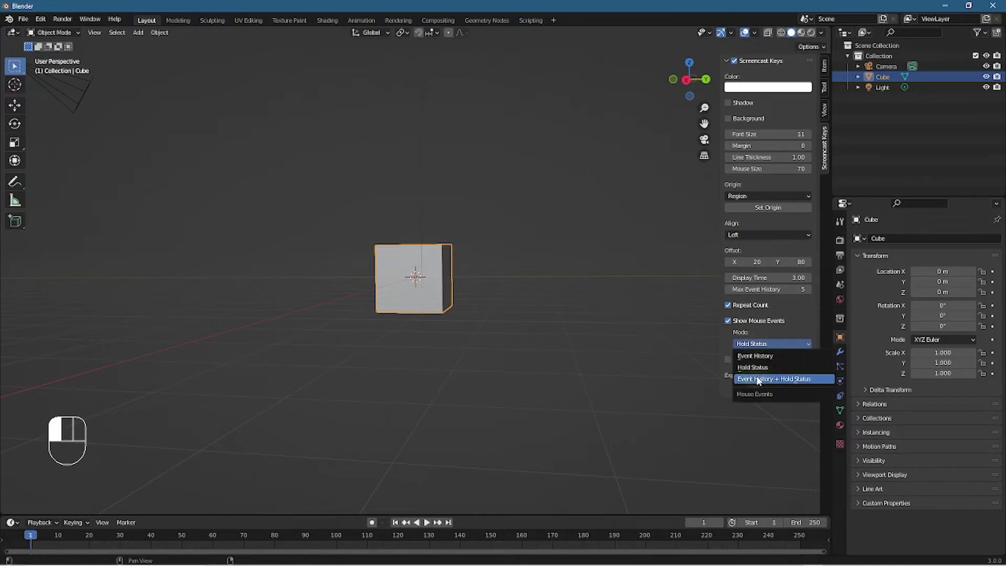
pyautogui.click(770, 381)
pyautogui.click(179, 410)
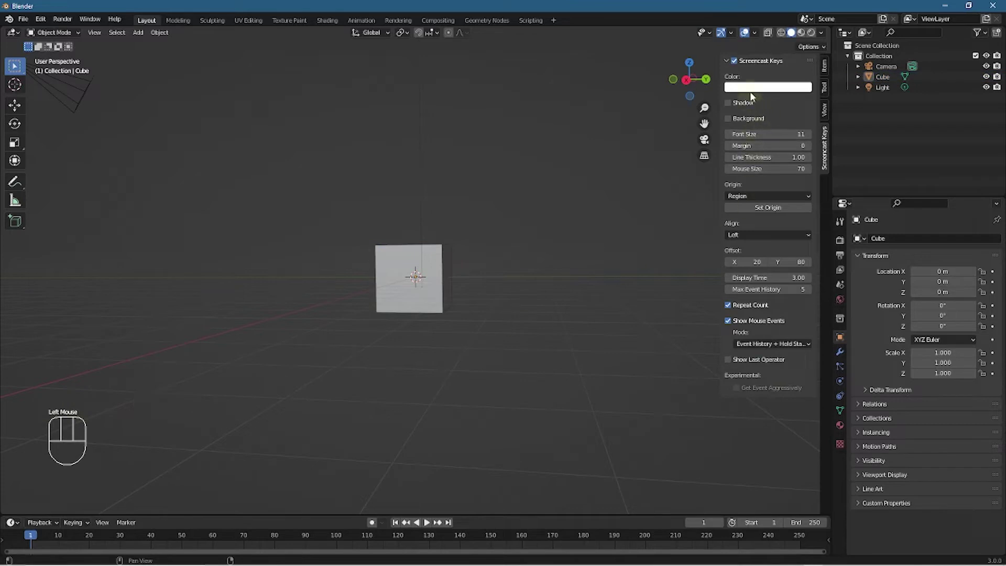
pyautogui.moveTo(754, 131); pyautogui.dragTo(768, 134)
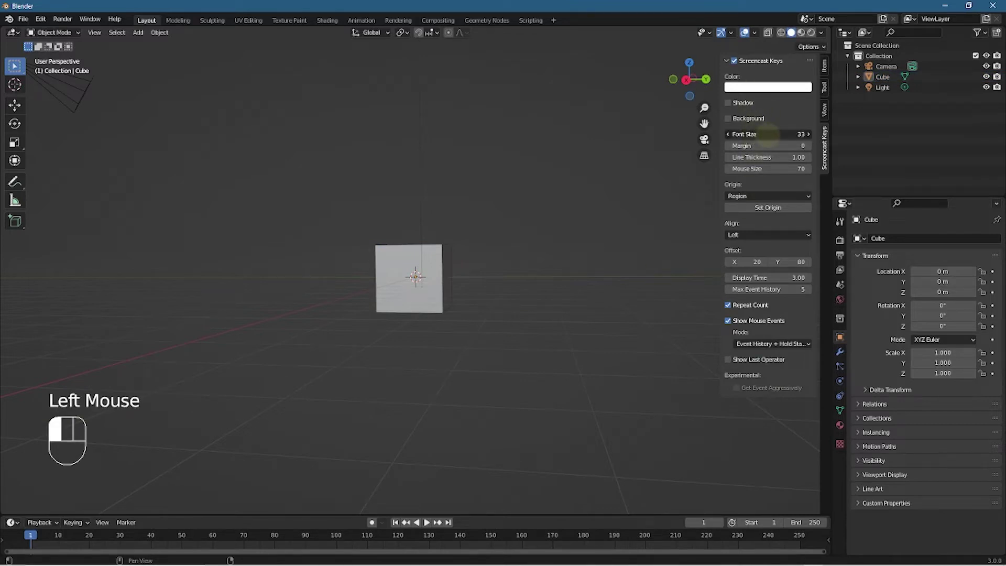
pyautogui.click(807, 146)
pyautogui.click(807, 146)
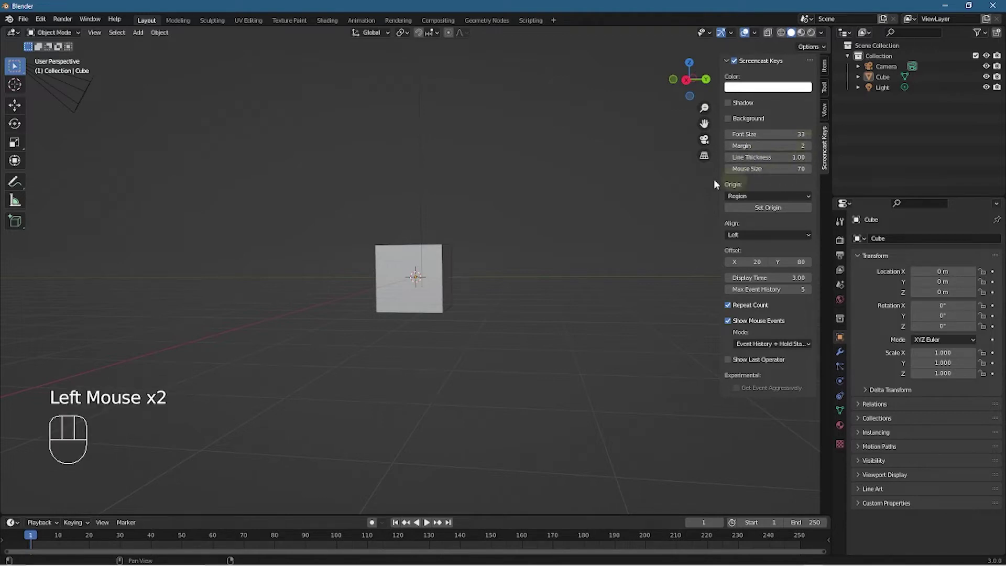
pyautogui.click(199, 346)
pyautogui.click(237, 359)
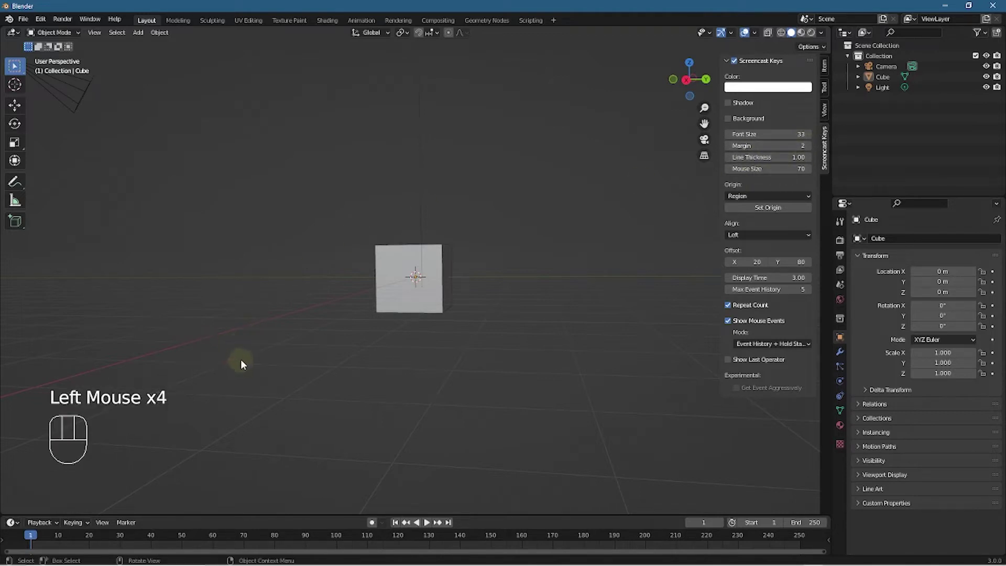
pyautogui.moveTo(241, 359); pyautogui.dragTo(290, 369, button='middle')
pyautogui.click(263, 337)
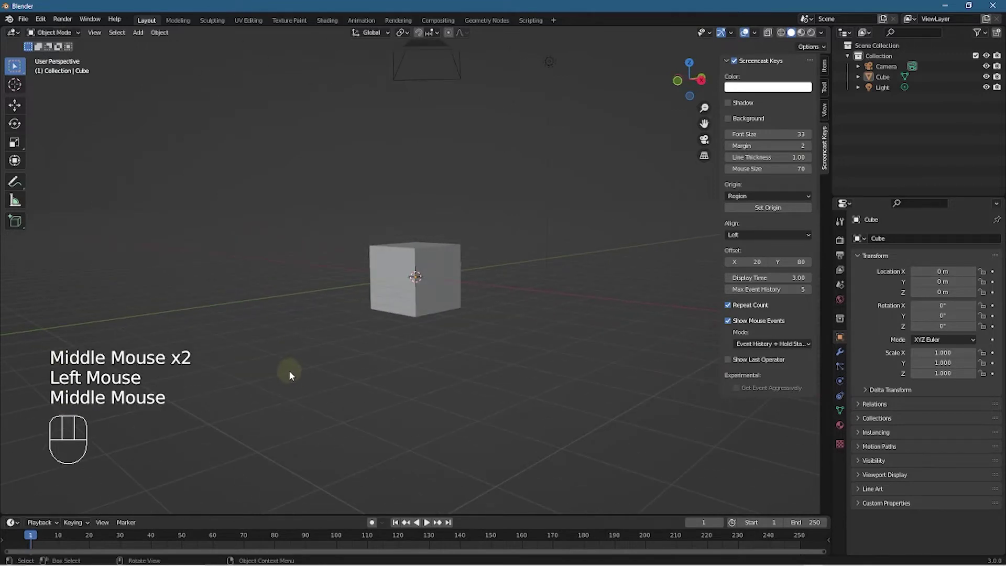
# Step: Set Display Time to 5 seconds and Max Event History to 10
pyautogui.click(784, 279)
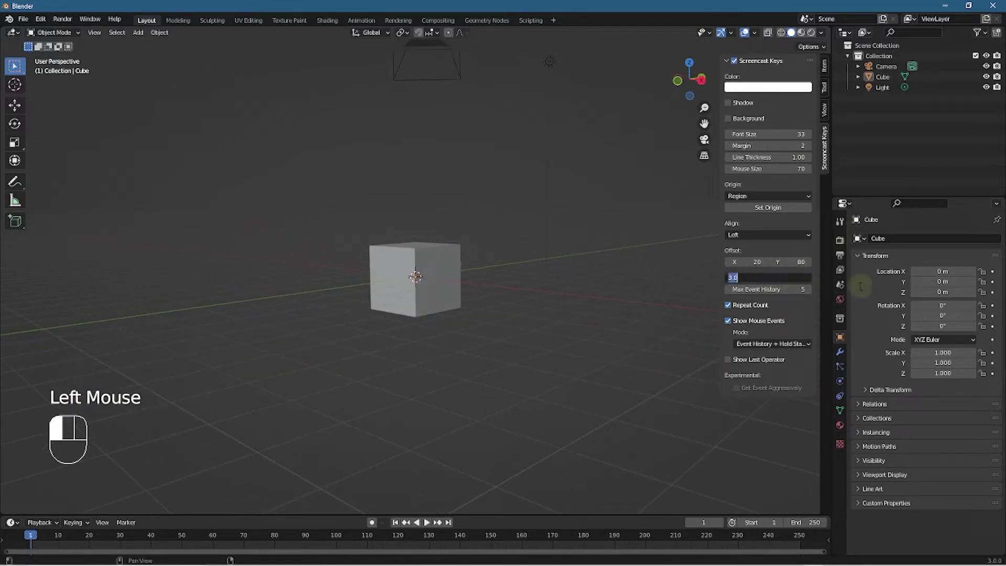
pyautogui.press('Return')
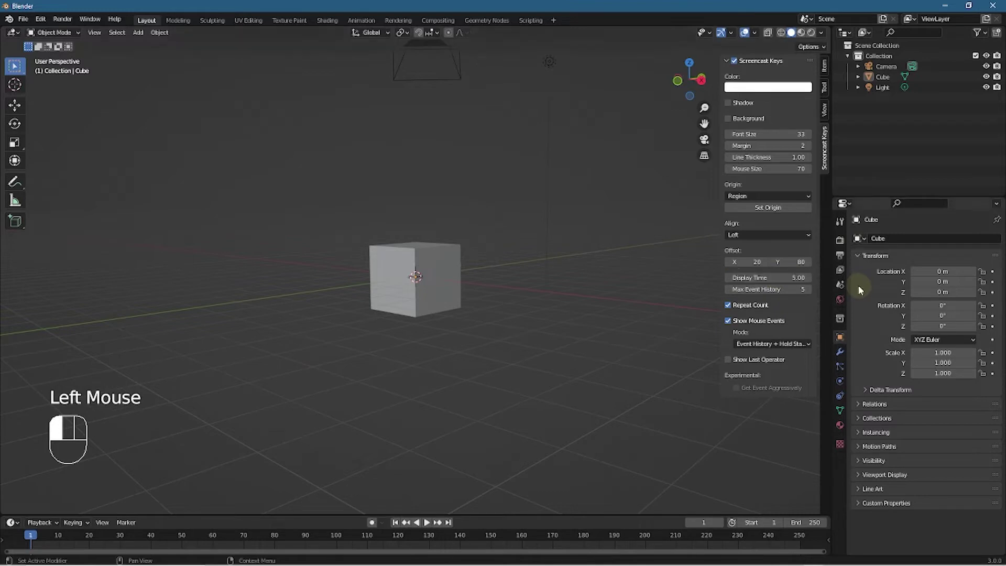
pyautogui.click(770, 290)
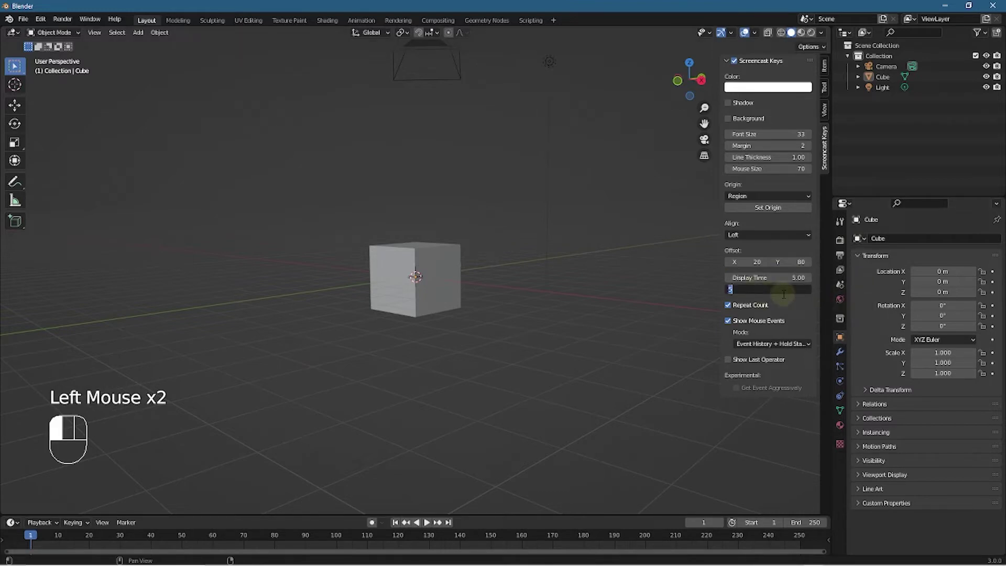
pyautogui.write('10')
pyautogui.press('Return')
# Step: Change the Screencast Keys overlay colour from white to red in the colour picker
pyautogui.click(767, 86)
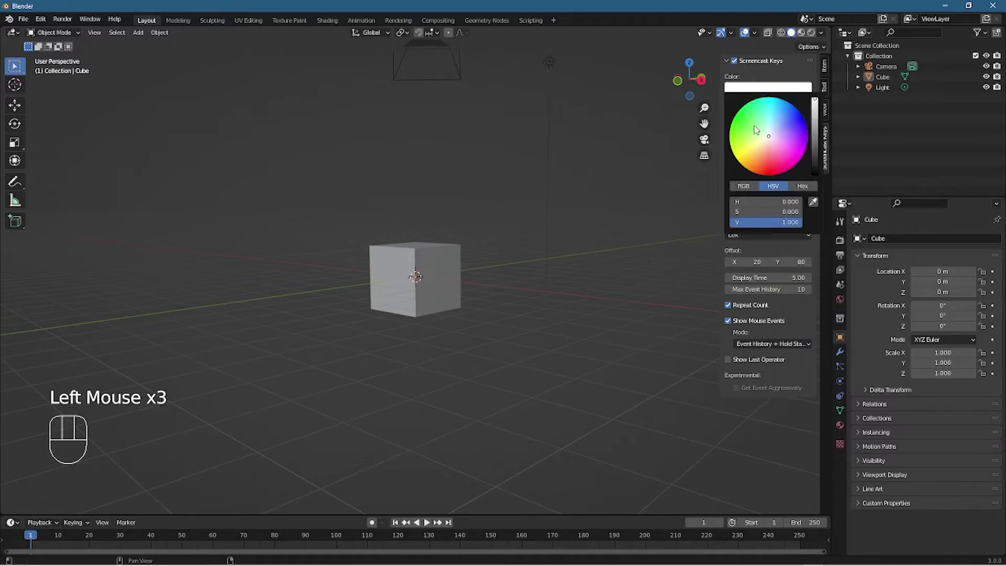
pyautogui.click(738, 126)
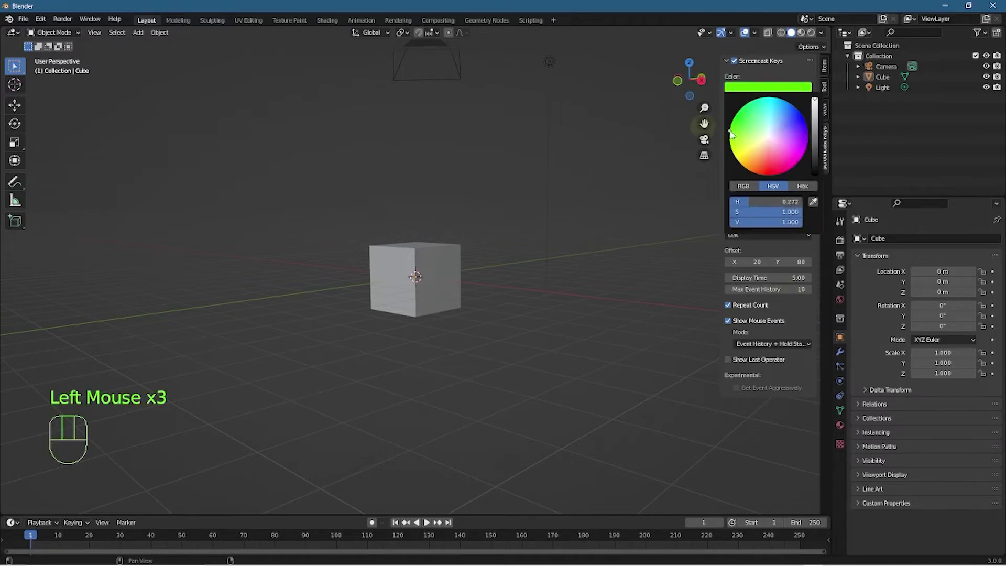
pyautogui.click(767, 86)
pyautogui.click(734, 146)
pyautogui.moveTo(735, 146); pyautogui.dragTo(759, 174)
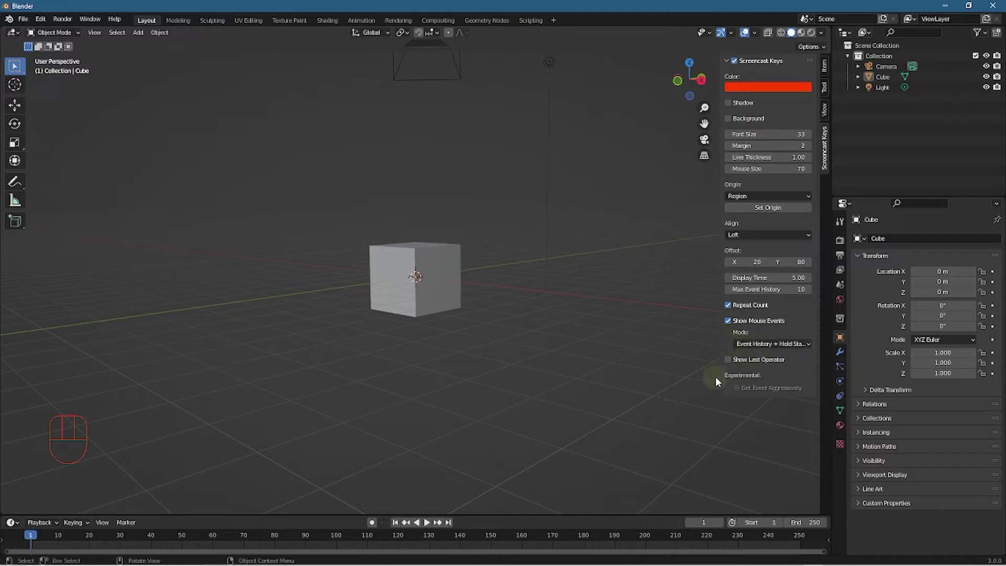
# Step: Enable Show Last Operator in Label + ID Name mode, then test with box selects, clicks and an orbit
pyautogui.click(729, 359)
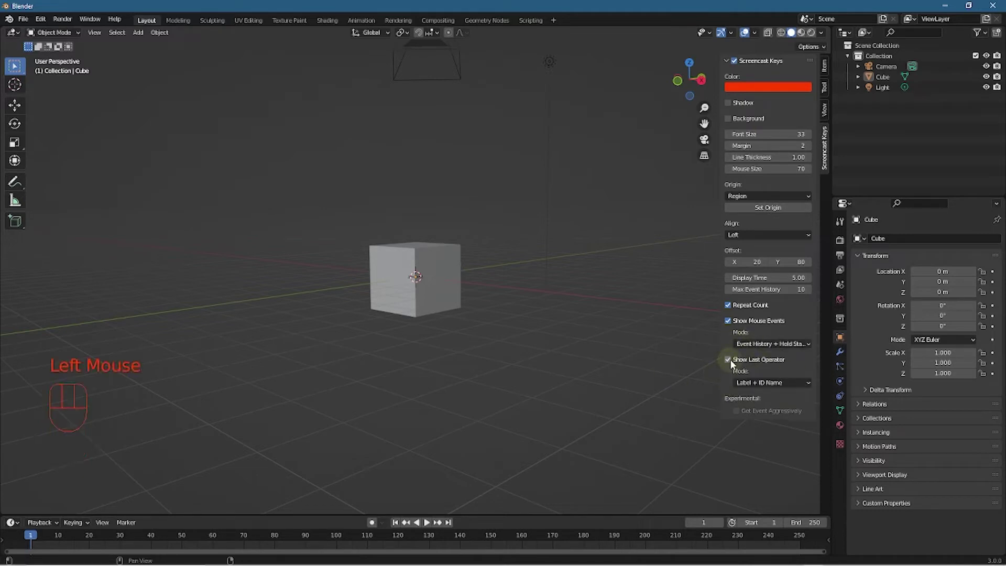
pyautogui.click(747, 383)
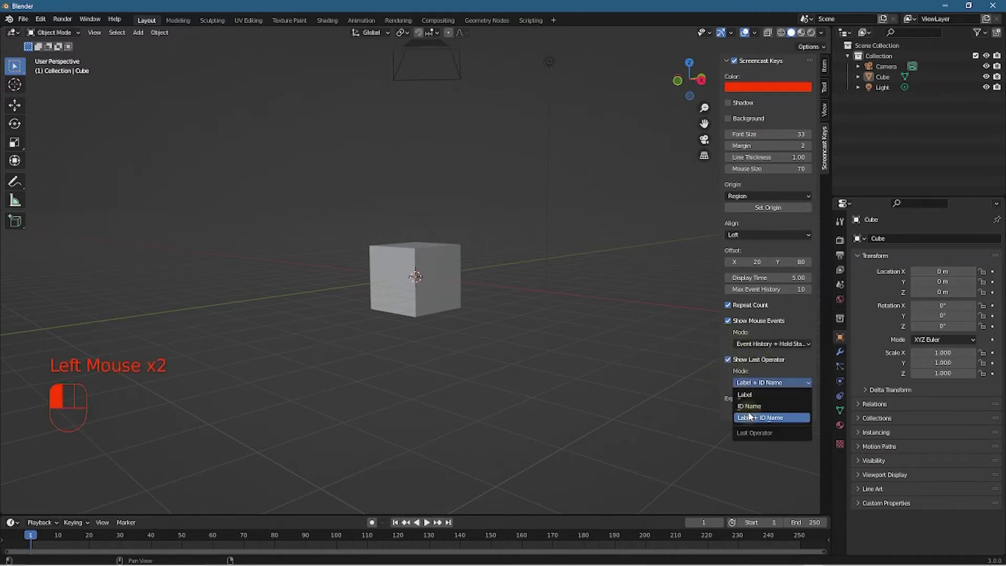
pyautogui.moveTo(289, 413); pyautogui.dragTo(242, 429, button='middle')
pyautogui.moveTo(256, 407); pyautogui.dragTo(335, 407)
pyautogui.click(501, 334)
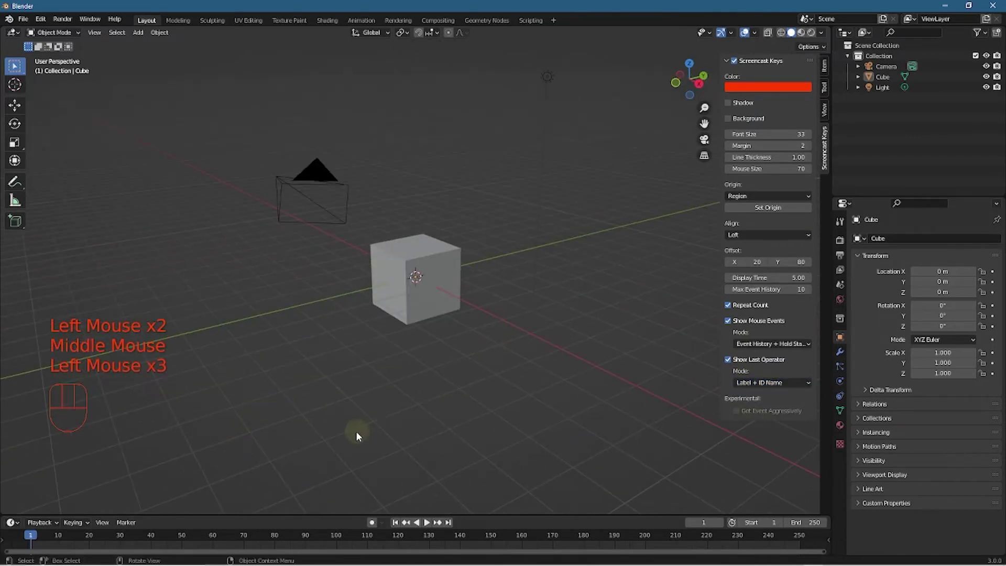
pyautogui.moveTo(357, 434); pyautogui.dragTo(197, 412, button='middle')
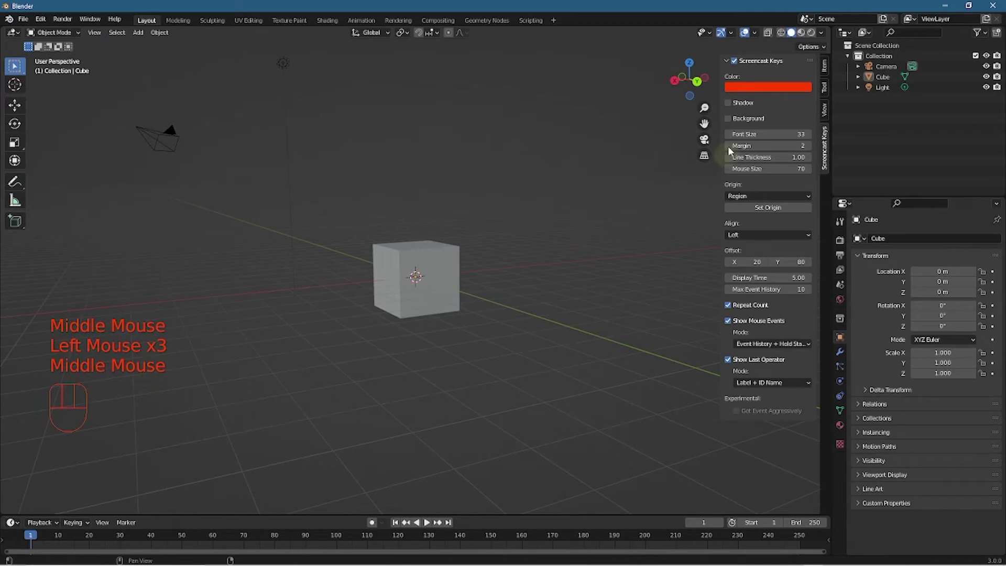
pyautogui.click(622, 162)
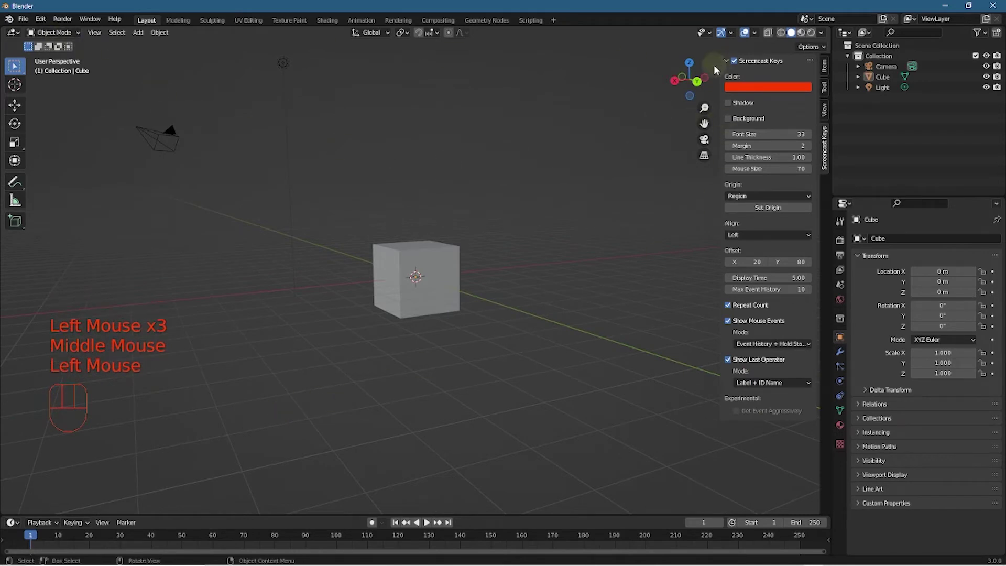
# Step: Quit Blender with Don't Save and relaunch it from the Start menu
pyautogui.click(990, 6)
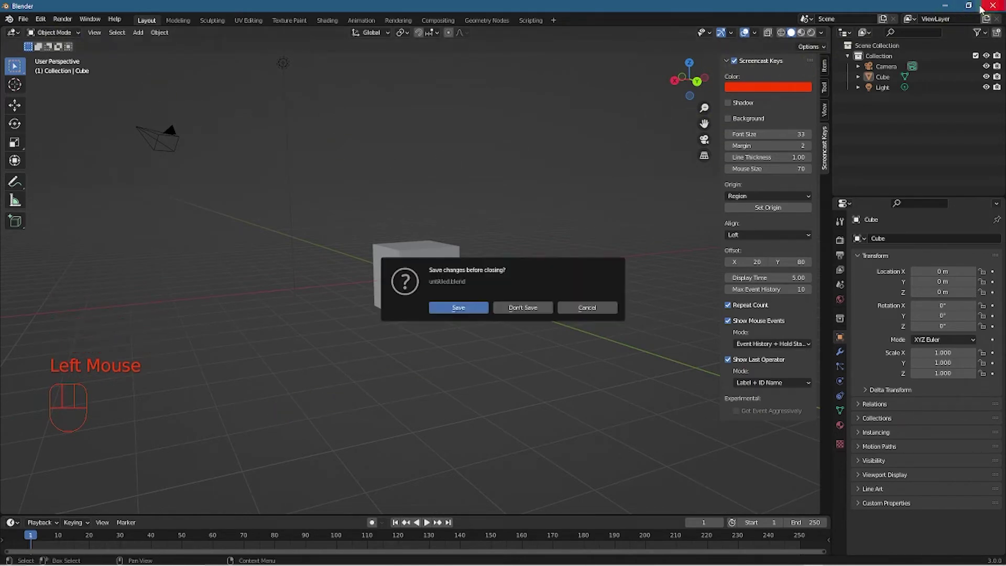
pyautogui.click(523, 308)
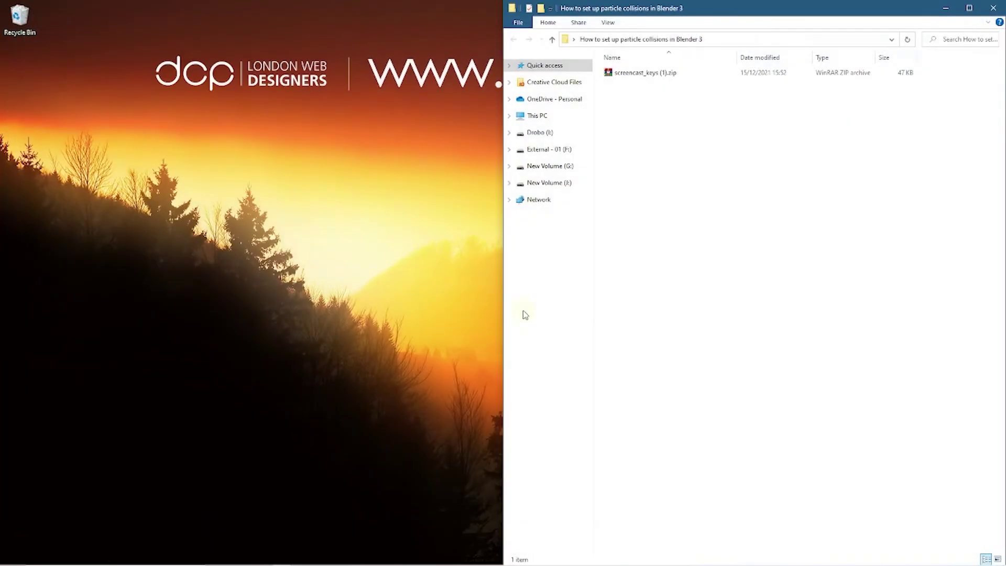
pyautogui.press('super')
pyautogui.click(303, 448)
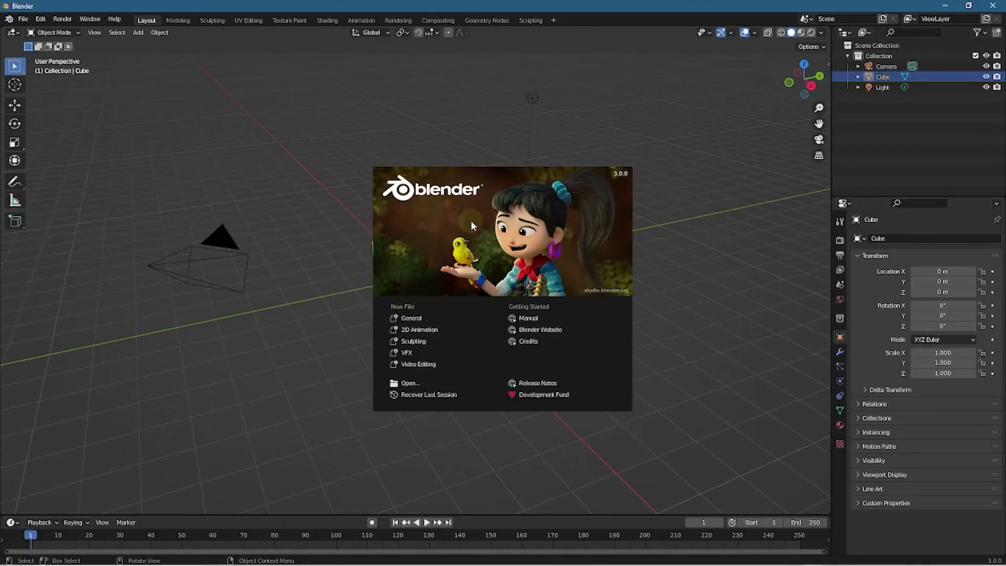
# Step: Dismiss the splash and switch the Screencast Keys overlay back on from the sidebar
pyautogui.click(726, 215)
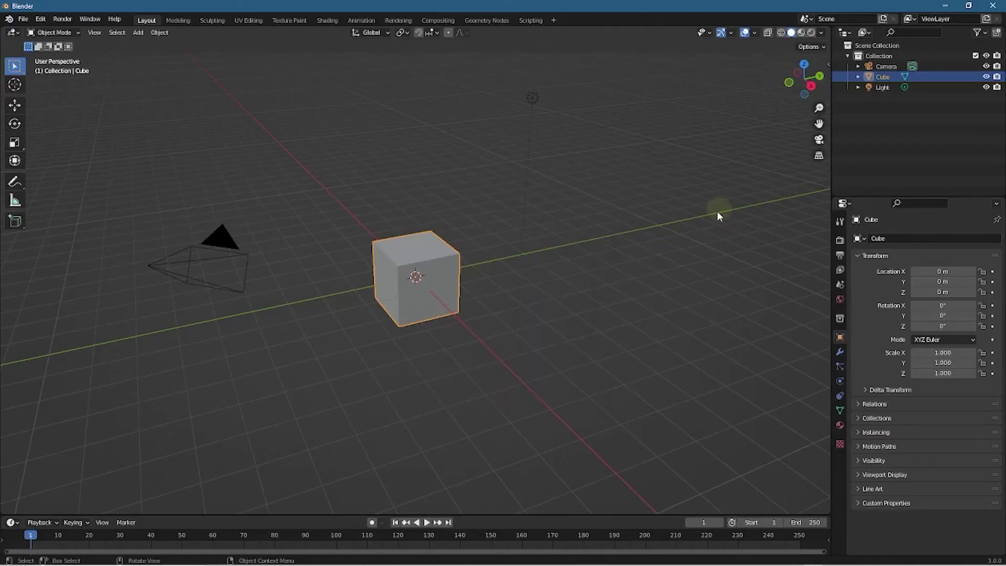
pyautogui.press('n')
pyautogui.click(825, 150)
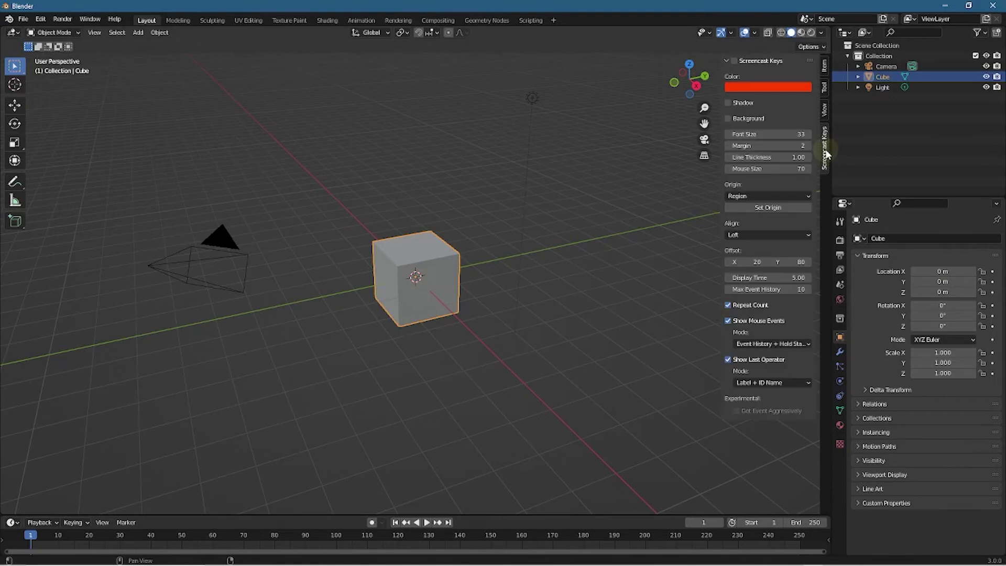
pyautogui.click(734, 61)
# Step: Test the red overlay by orbiting, box-deselecting and reselecting the cube
pyautogui.moveTo(335, 435); pyautogui.dragTo(503, 377, button='middle')
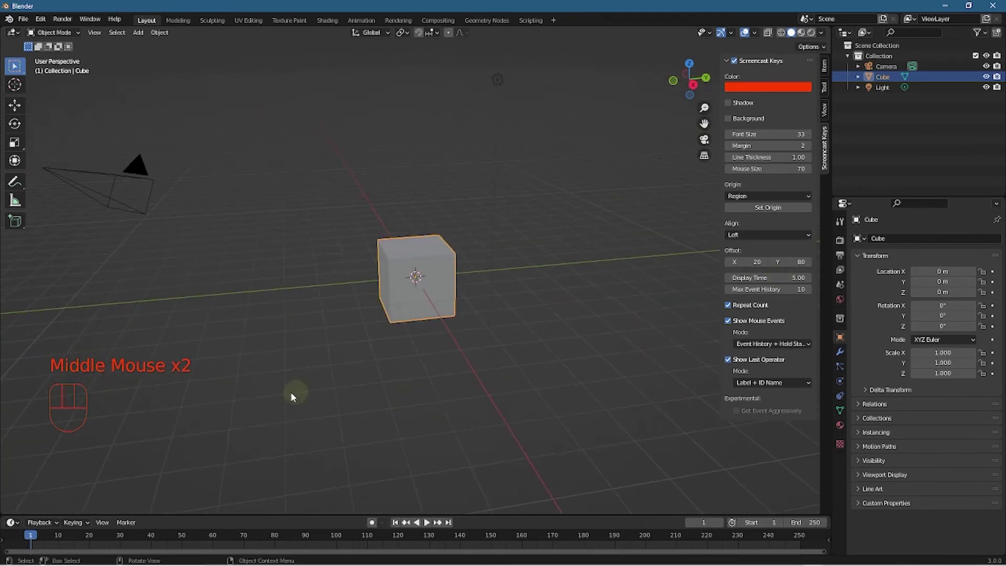
pyautogui.moveTo(292, 393); pyautogui.dragTo(467, 403)
pyautogui.moveTo(429, 397); pyautogui.dragTo(361, 408, button='middle')
pyautogui.click(227, 388)
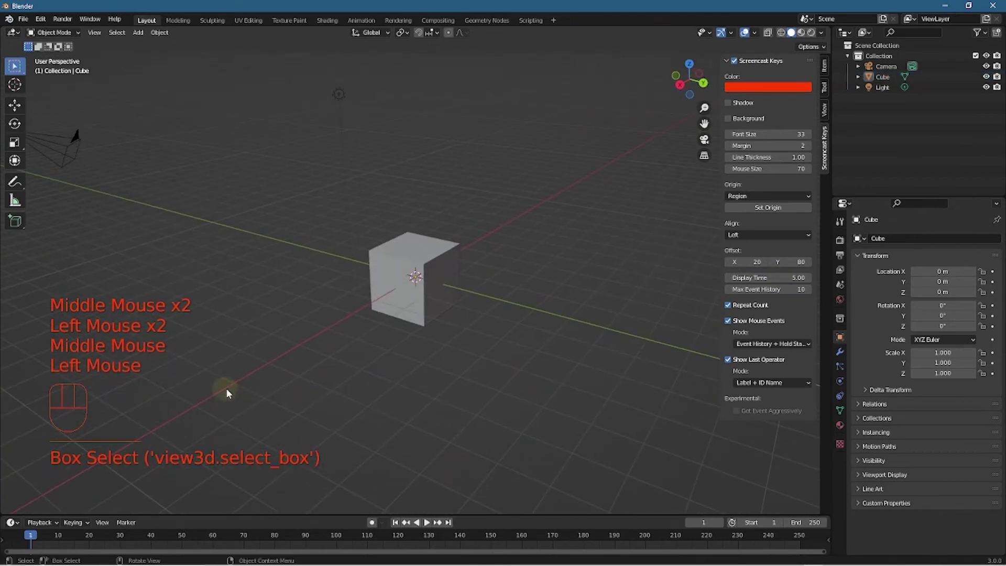
pyautogui.click(400, 292)
pyautogui.moveTo(288, 406); pyautogui.dragTo(364, 407)
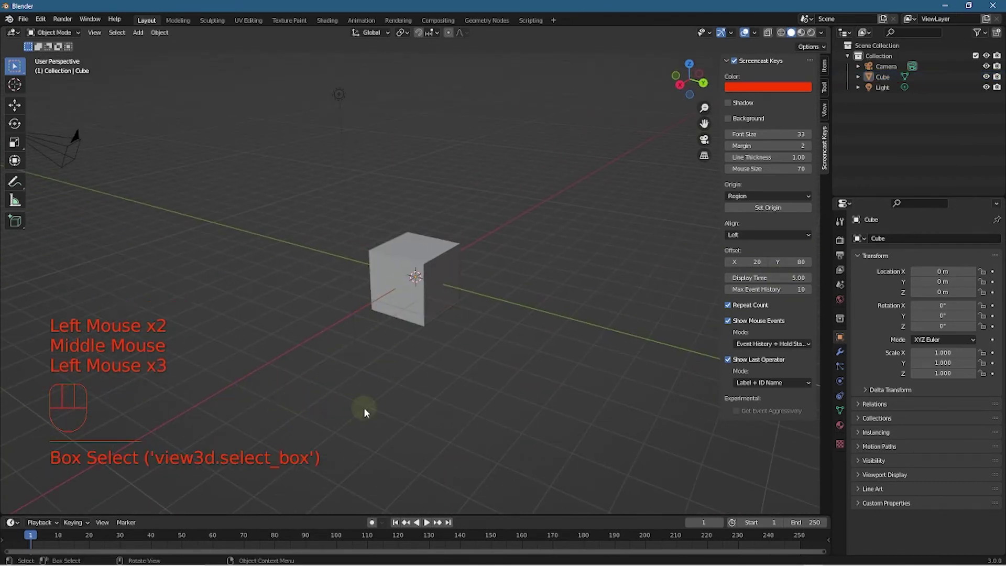
pyautogui.click(403, 292)
pyautogui.moveTo(297, 374)
pyautogui.mouseDown(button='middle')
pyautogui.moveTo(405, 381)
pyautogui.moveTo(300, 393)
pyautogui.mouseUp(button='middle')
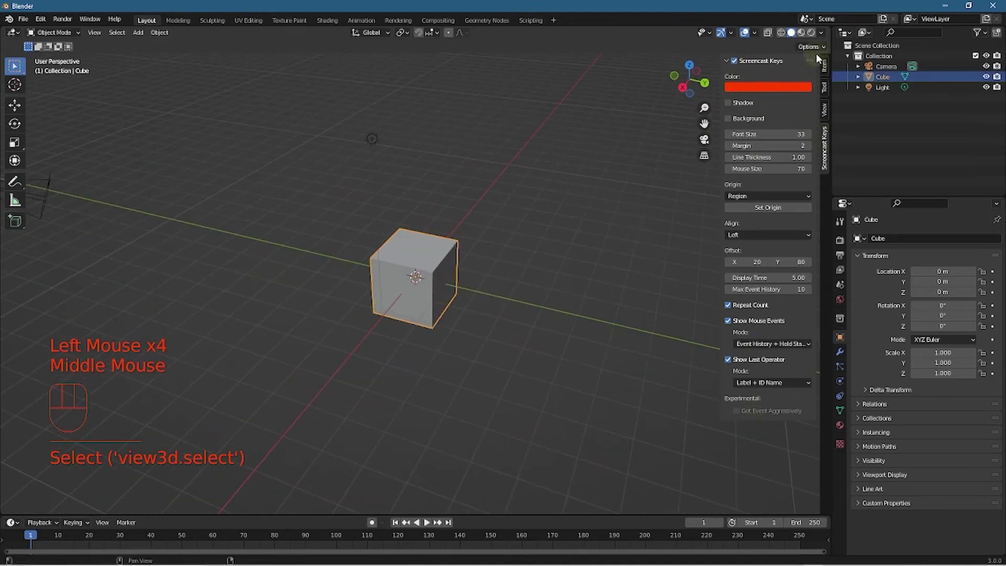
pyautogui.click(825, 109)
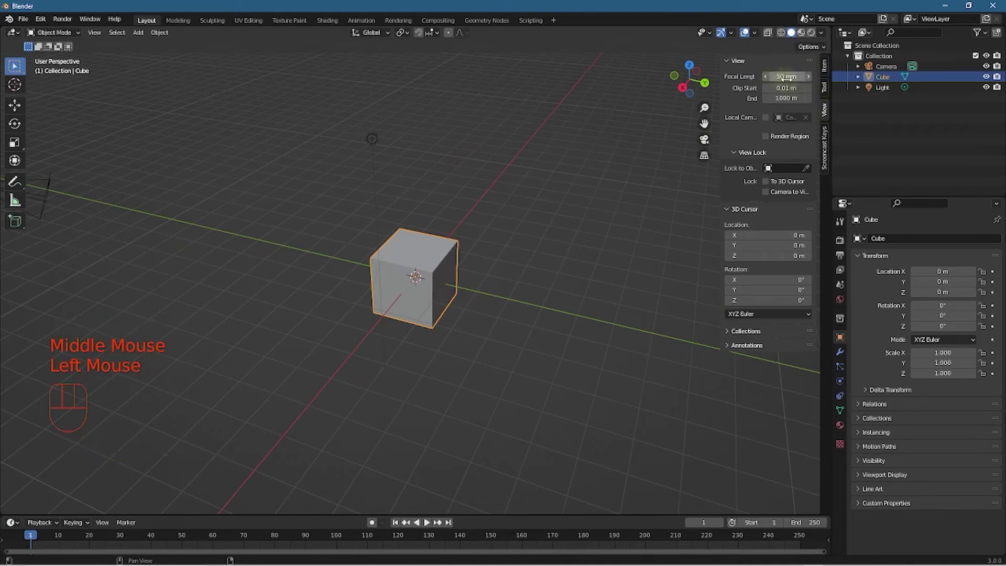
# Step: Set the Screencast Keys offset to X 0 and Y 0, and orbit to check its position
pyautogui.click(825, 144)
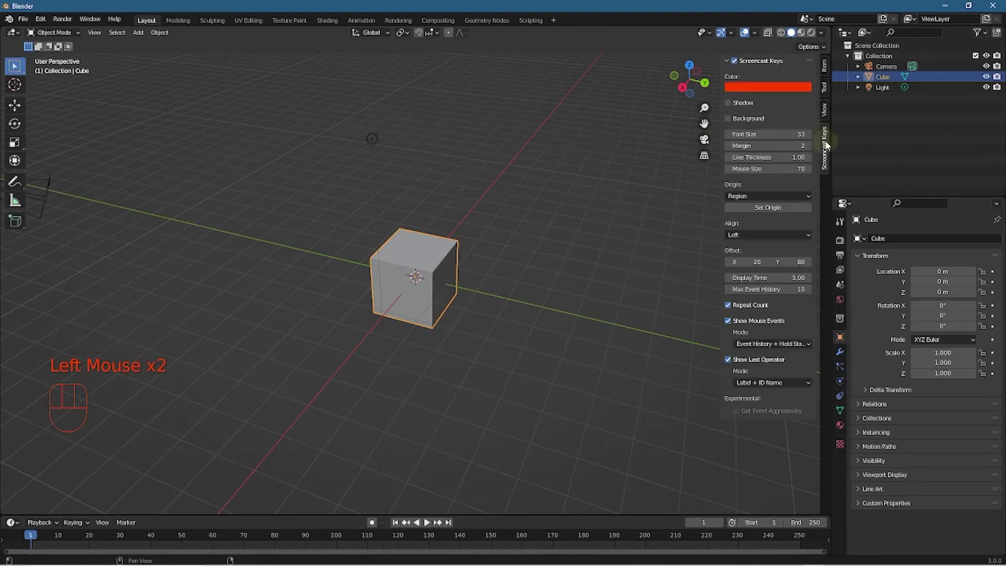
pyautogui.click(754, 262)
pyautogui.write('0')
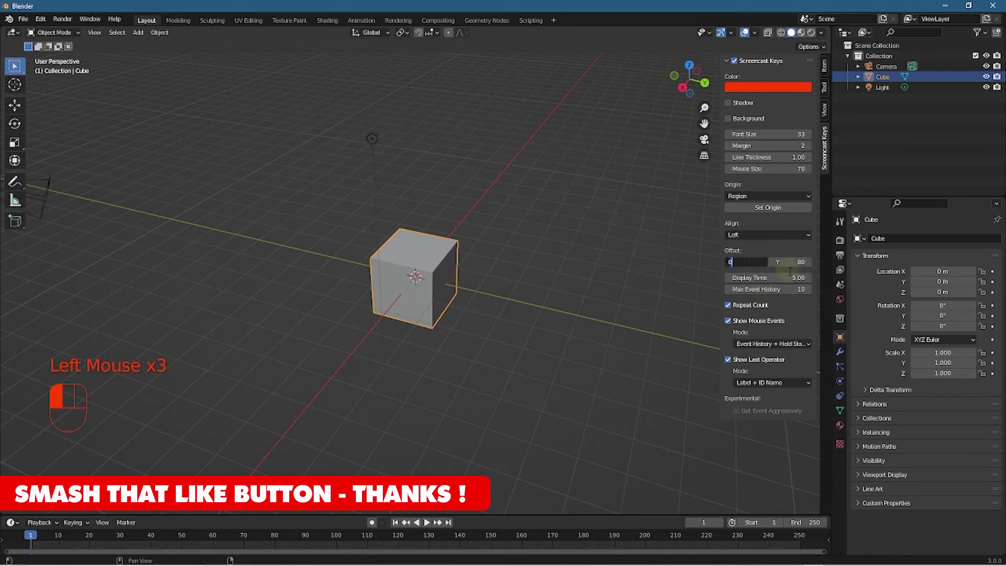
pyautogui.click(769, 262)
pyautogui.write('0')
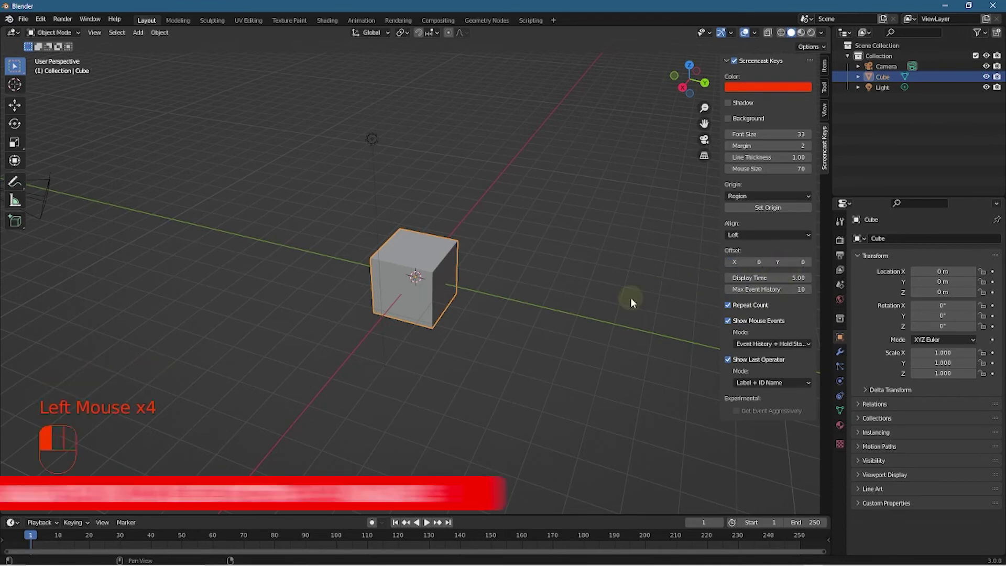
pyautogui.moveTo(339, 459); pyautogui.dragTo(375, 392, button='middle')
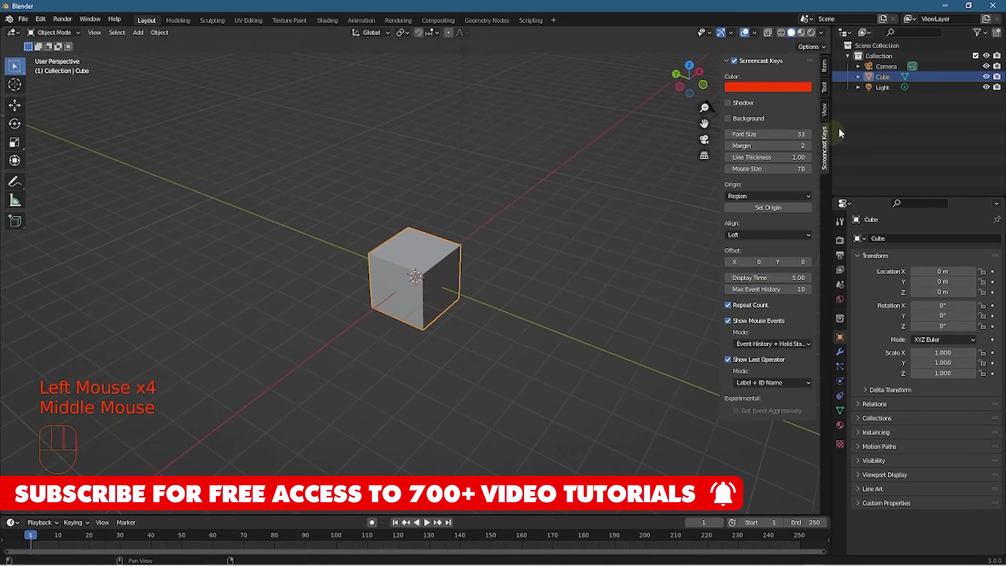
# Step: Close Blender without saving and select screencast_keys (1).zip in File Explorer
pyautogui.click(993, 6)
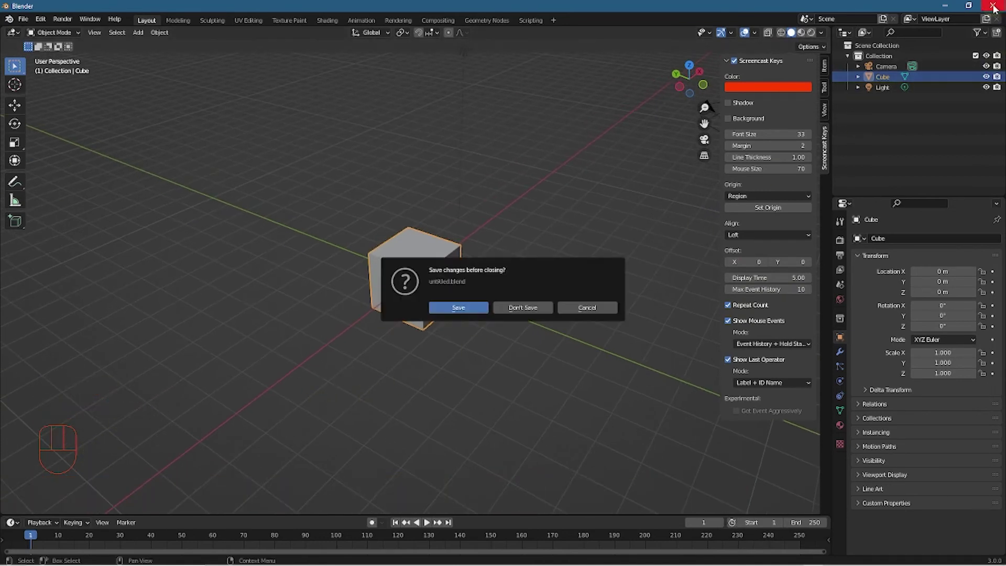
pyautogui.click(536, 308)
pyautogui.click(660, 75)
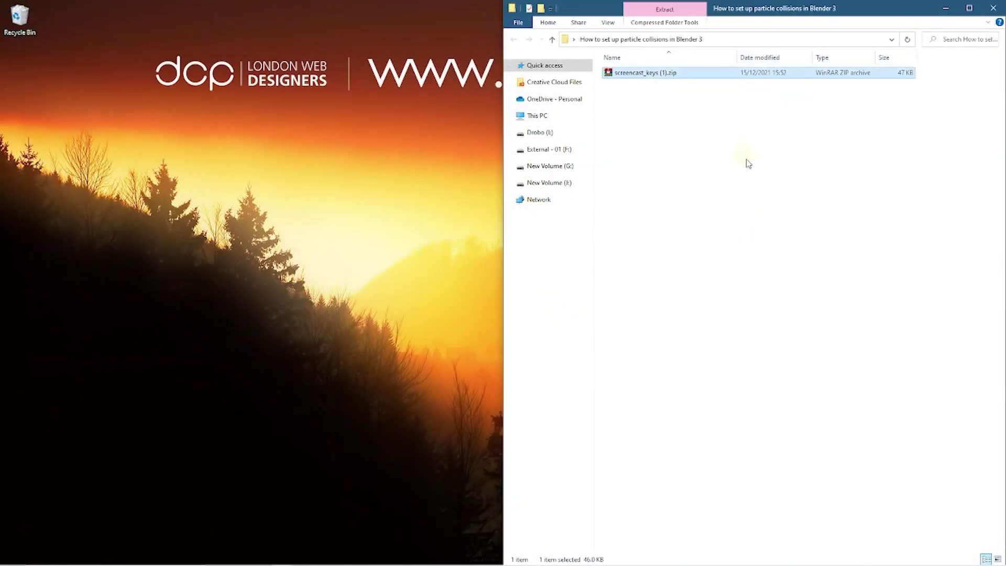
# Step: Delete screencast_keys (1).zip from the project folder
pyautogui.press('Delete')
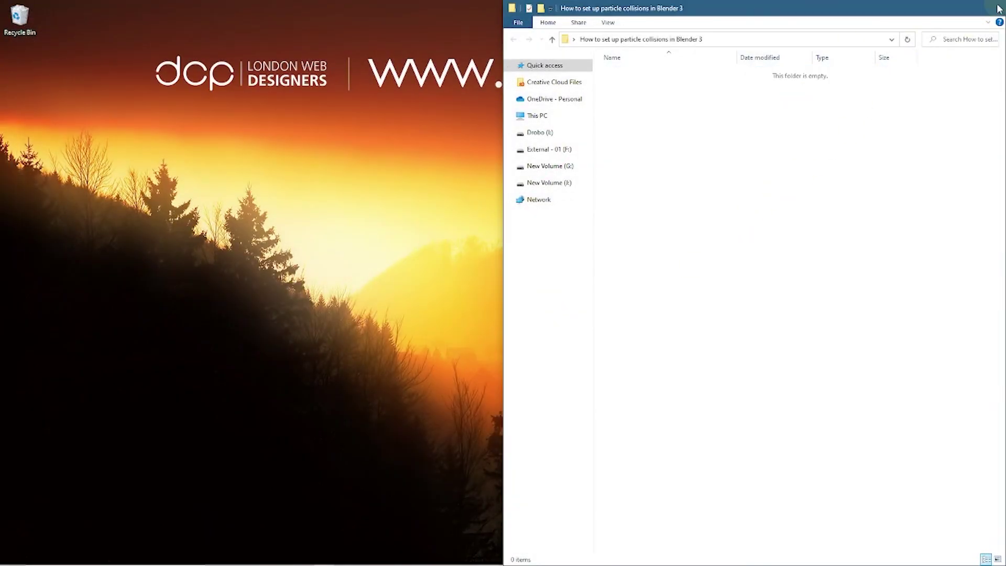